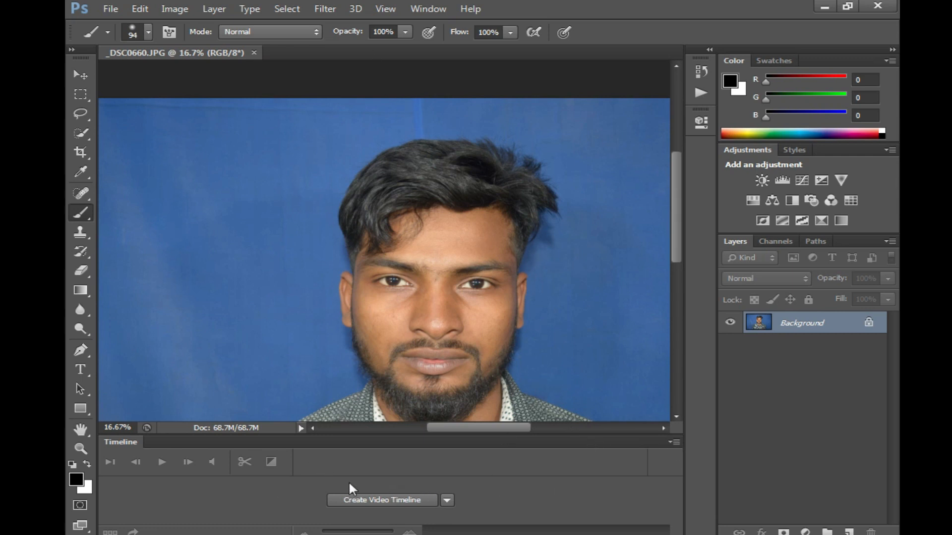
Hide the Timeline panel to enlarge the image area.
click(386, 9)
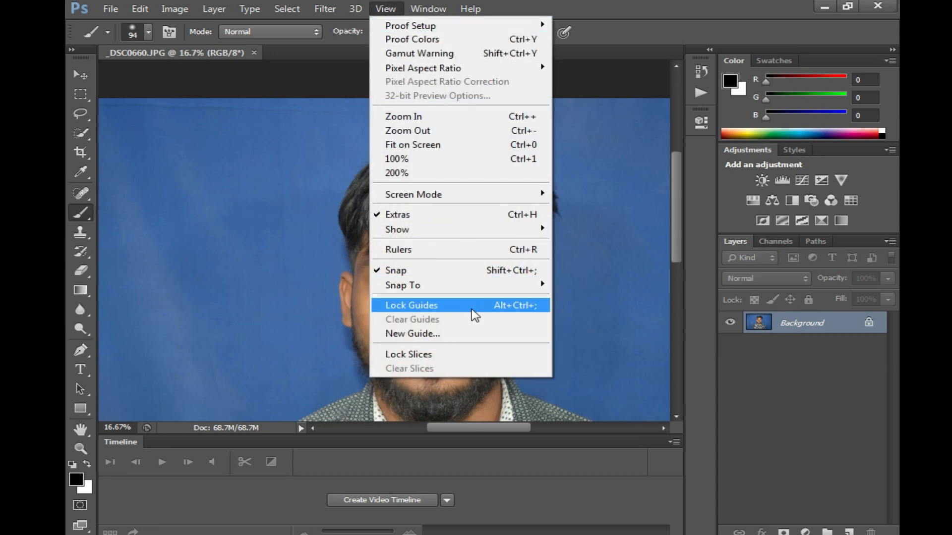
mouse_move(428, 9)
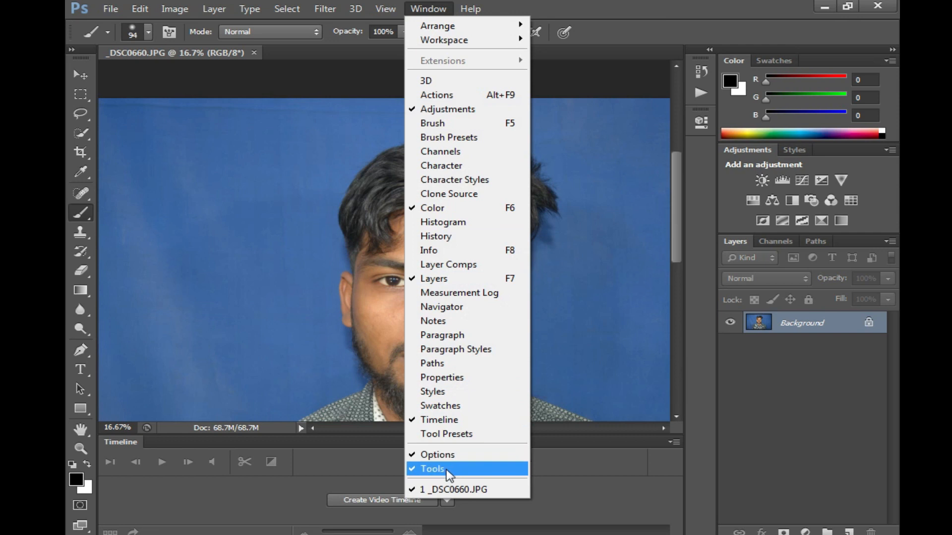
click(410, 424)
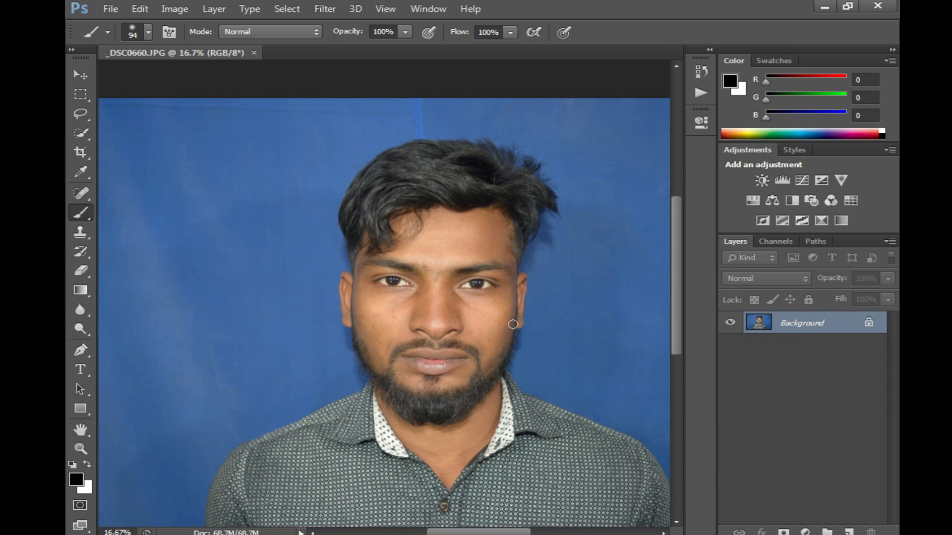
Duplicate the Background layer of the portrait as "Background copy" in the same document.
click(419, 312)
click(425, 315)
click(425, 315)
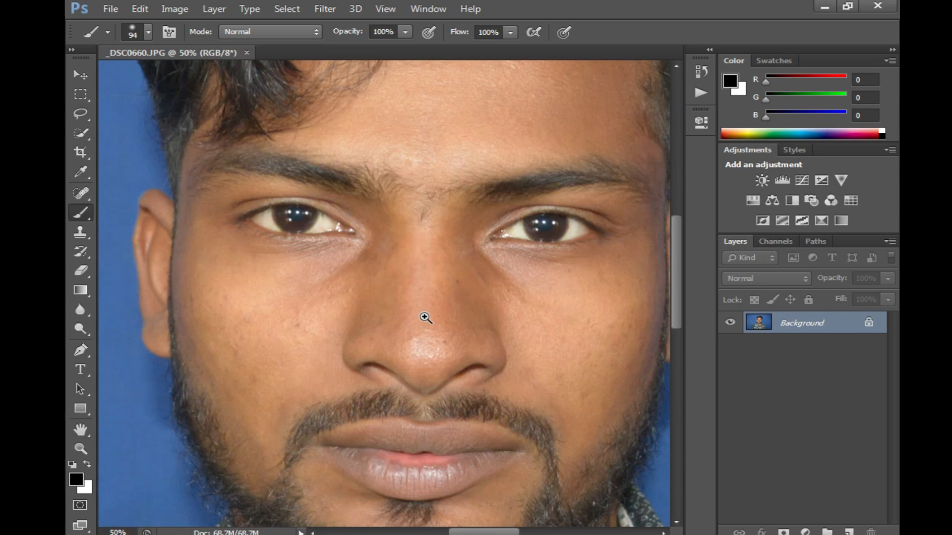
drag(452, 299, 412, 220)
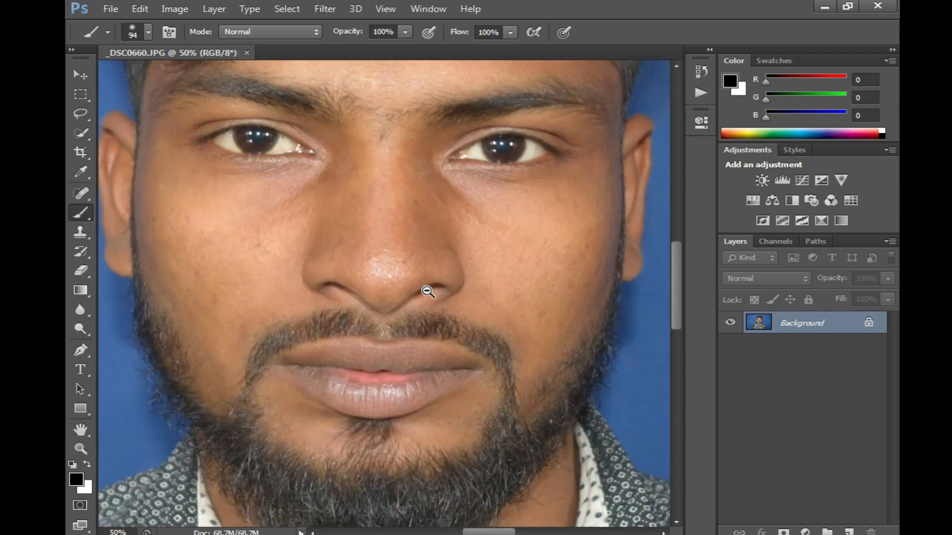
alt+click(428, 291)
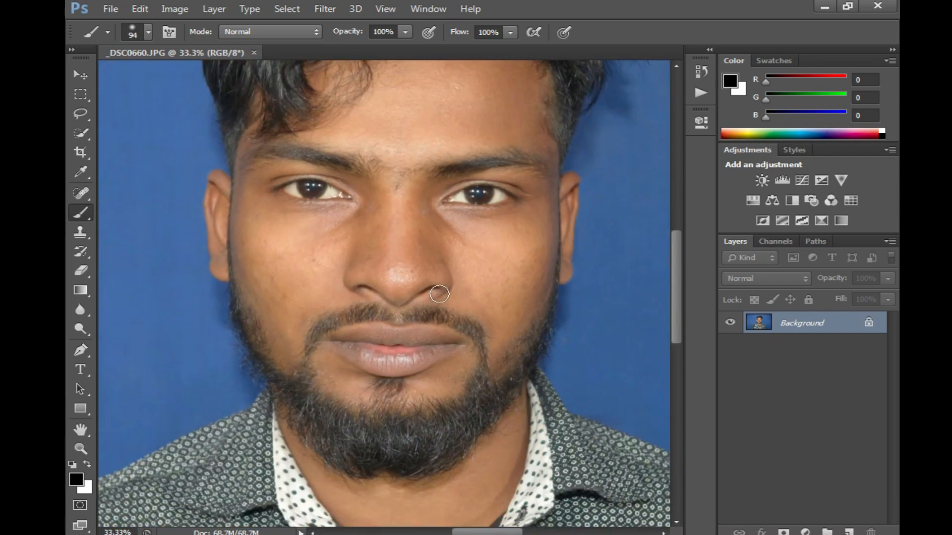
right_click(794, 325)
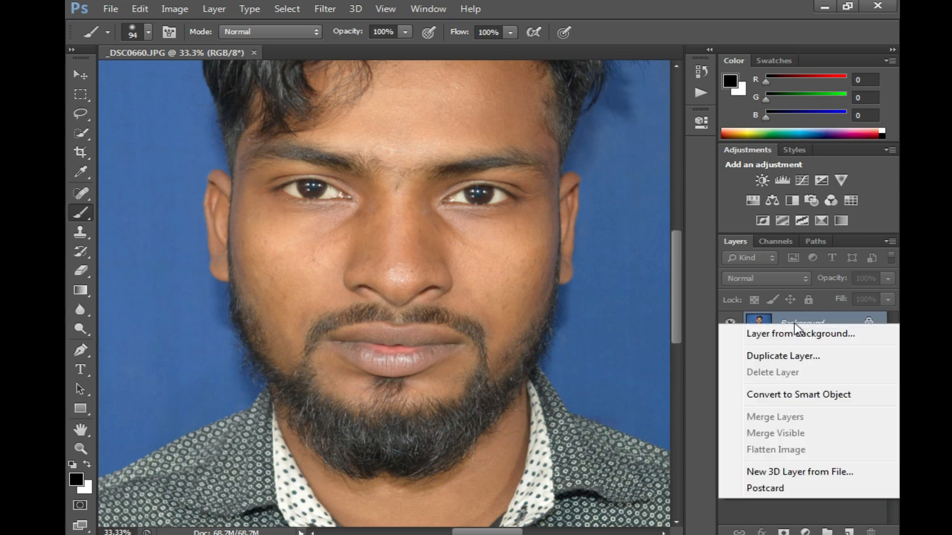
click(811, 357)
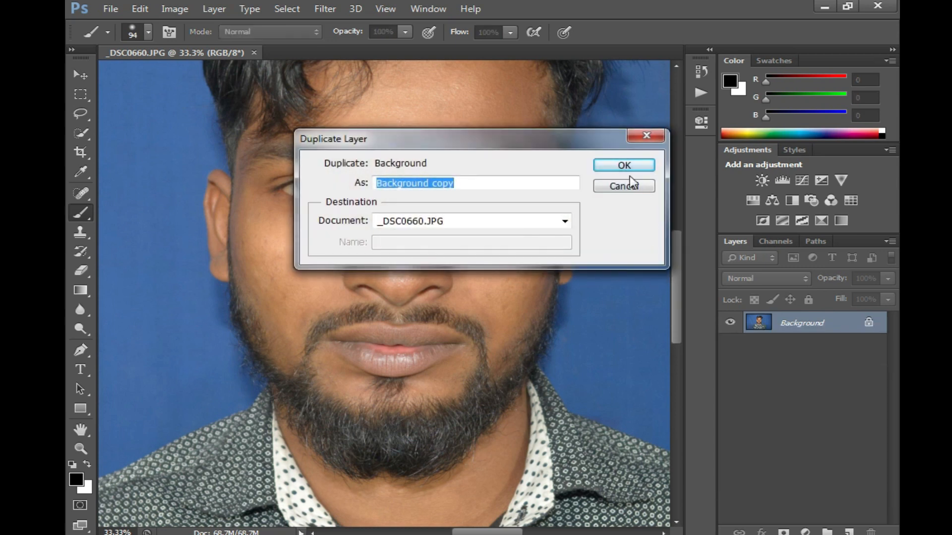
click(619, 166)
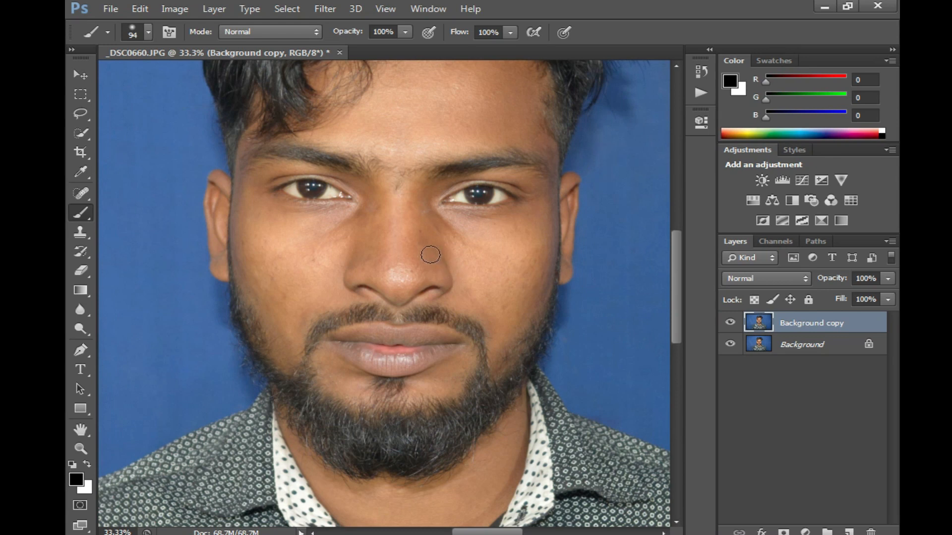
Select the man's face, ears, beard and neck on the copied layer with the Quick Selection tool.
drag(395, 276, 452, 290)
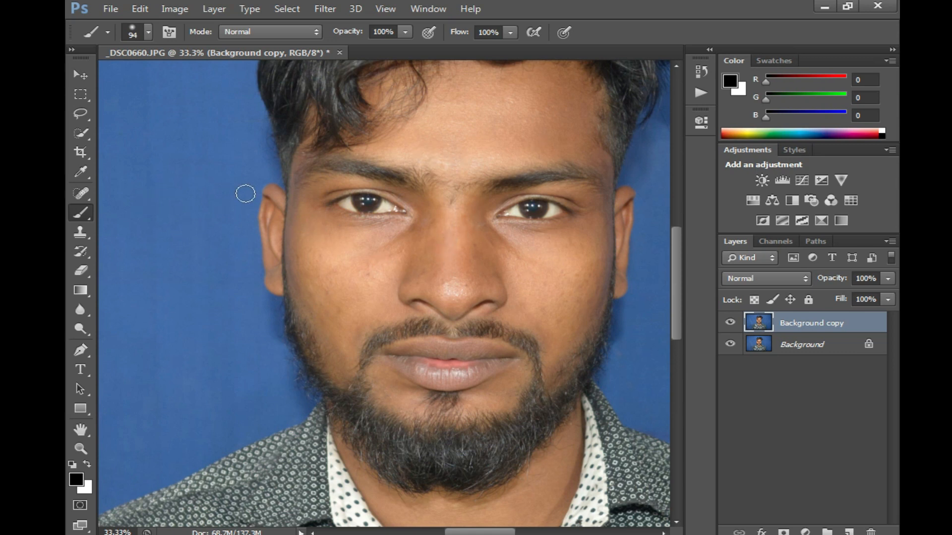
key(w)
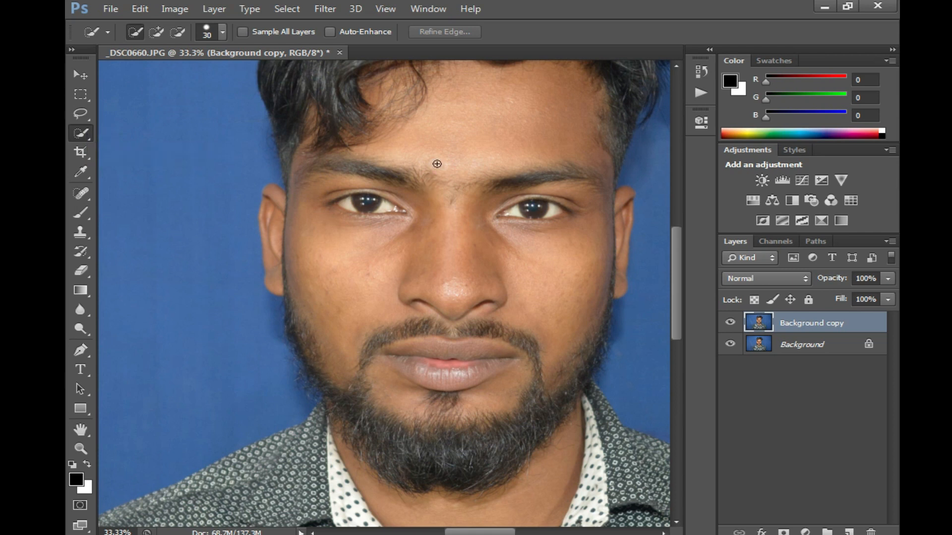
mouse_move(424, 113)
mouse_down()
mouse_move(576, 157)
mouse_move(589, 198)
mouse_move(583, 243)
mouse_move(554, 331)
mouse_move(485, 384)
mouse_move(430, 393)
mouse_move(357, 361)
mouse_up()
drag(295, 211, 270, 219)
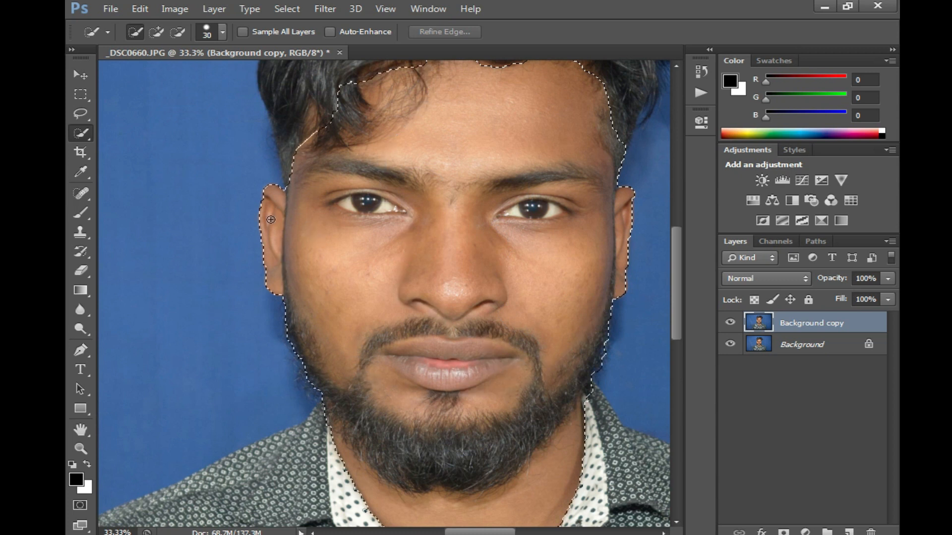
scroll(530, 389, down, 5)
scroll(547, 241, up, 4)
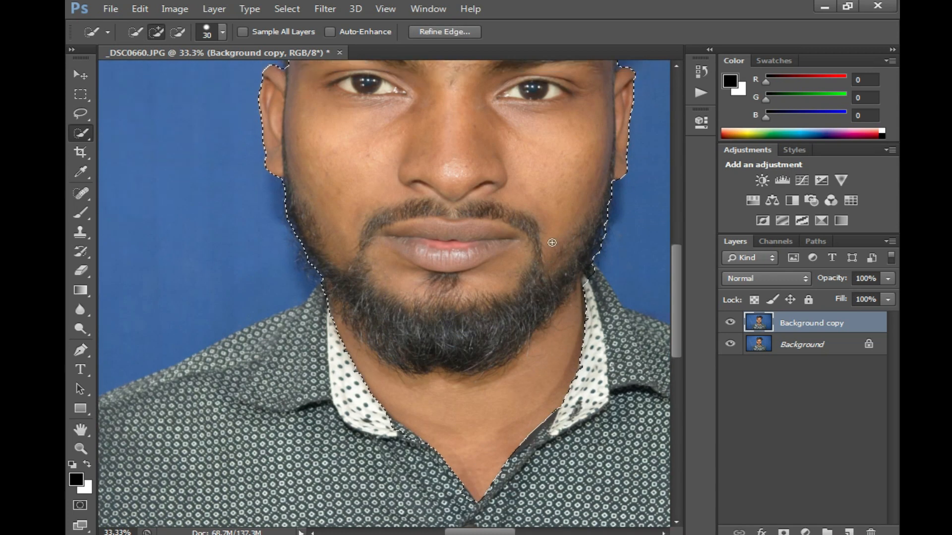
scroll(553, 169, up, 3)
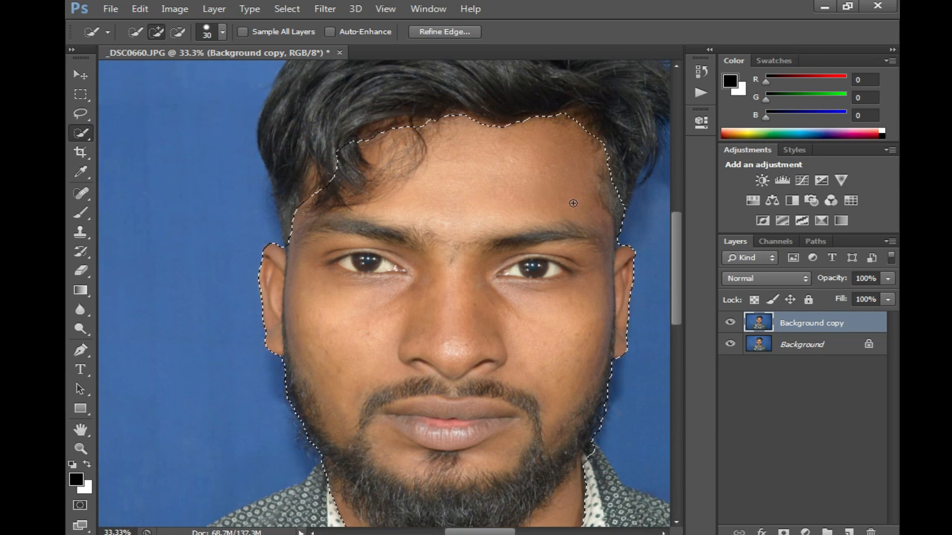
scroll(523, 345, down, 1)
scroll(522, 345, down, 1)
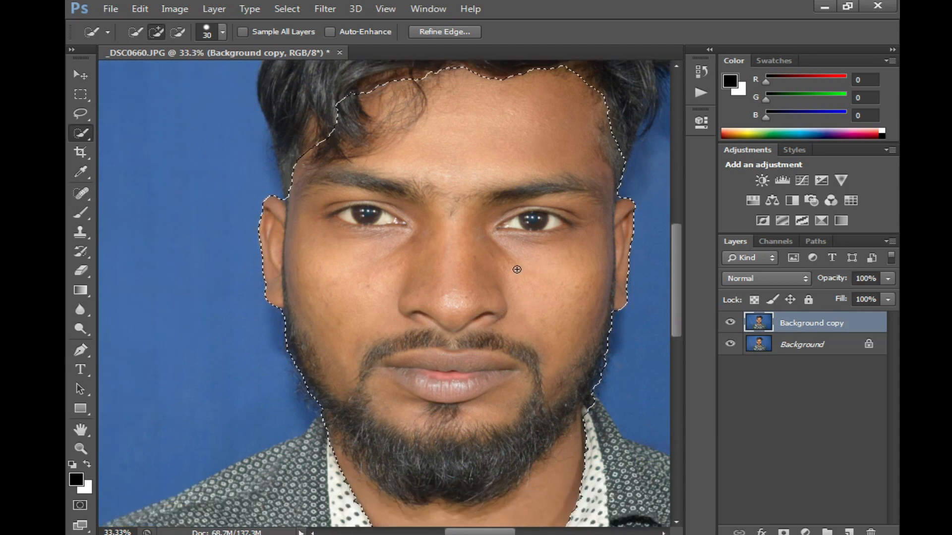
Feather the face selection with a radius of 10 pixels.
right_click(447, 165)
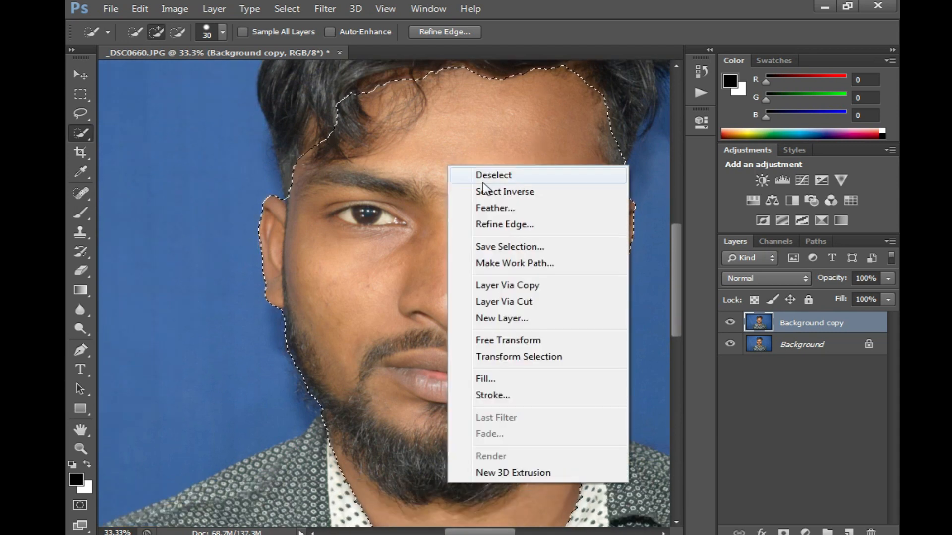
click(496, 208)
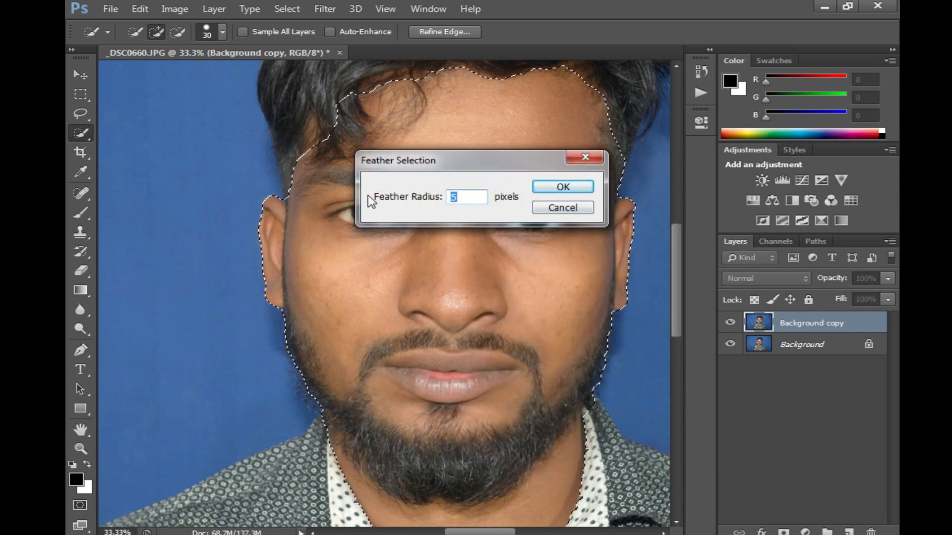
text(10)
key(Return)
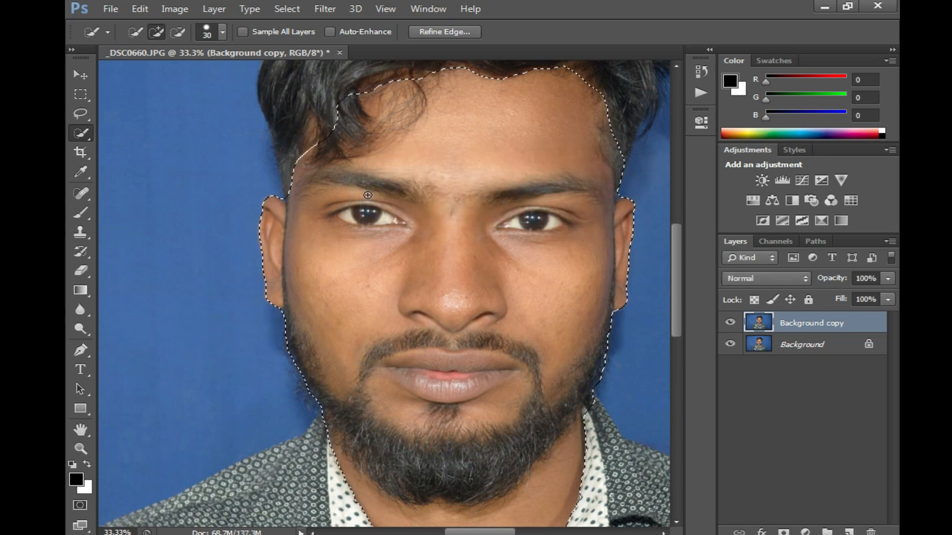
Brighten the selected face with Curves, setting the white input to 225 and a shadow point at input 49, output 65.
key(ctrl+m)
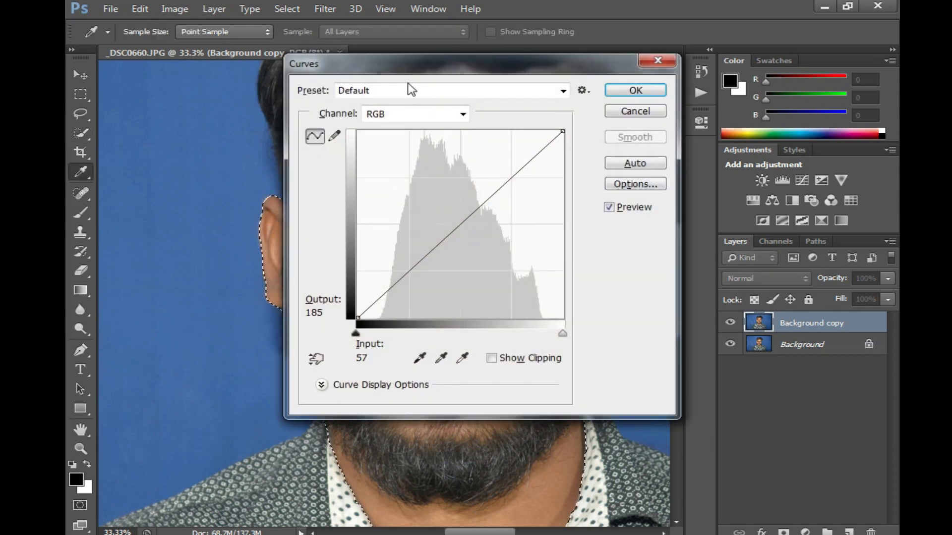
drag(456, 74, 641, 150)
drag(748, 410, 723, 412)
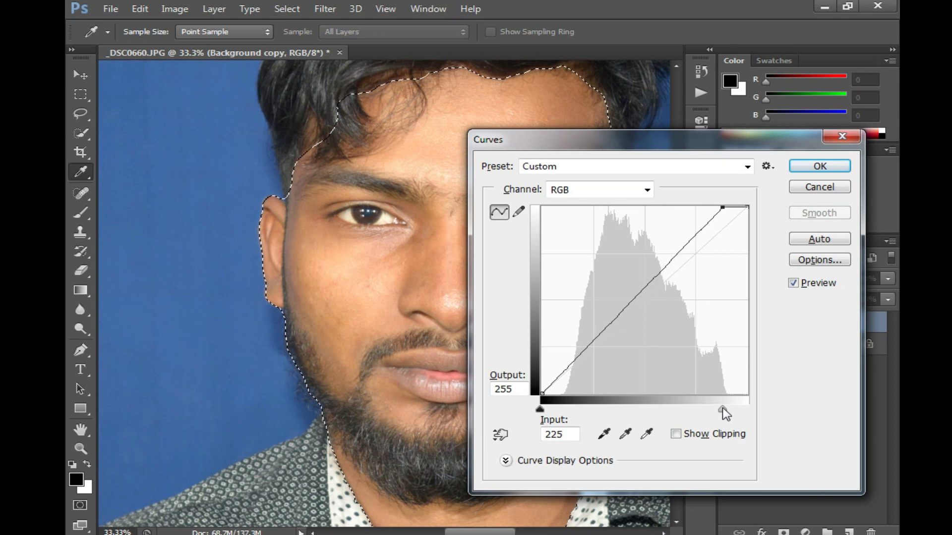
drag(587, 350, 581, 347)
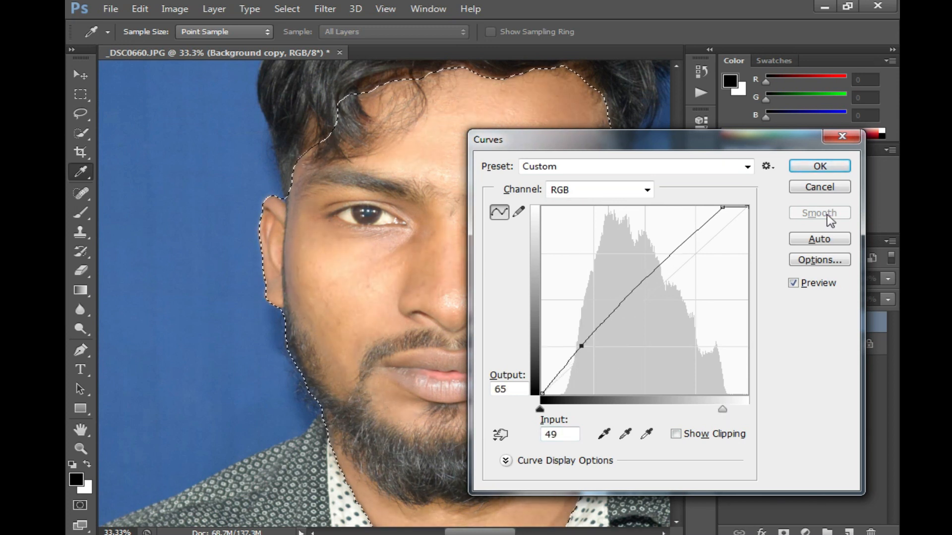
click(827, 166)
key(w)
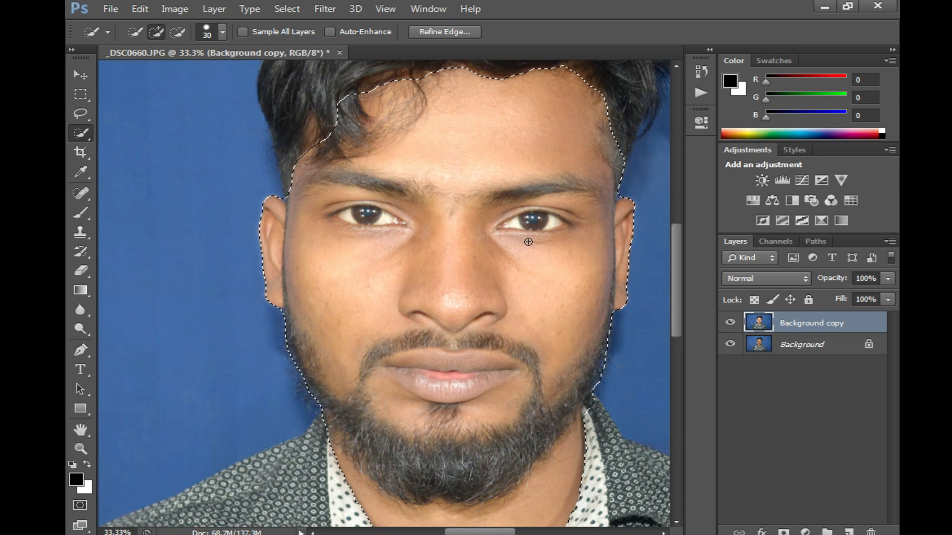
click(85, 98)
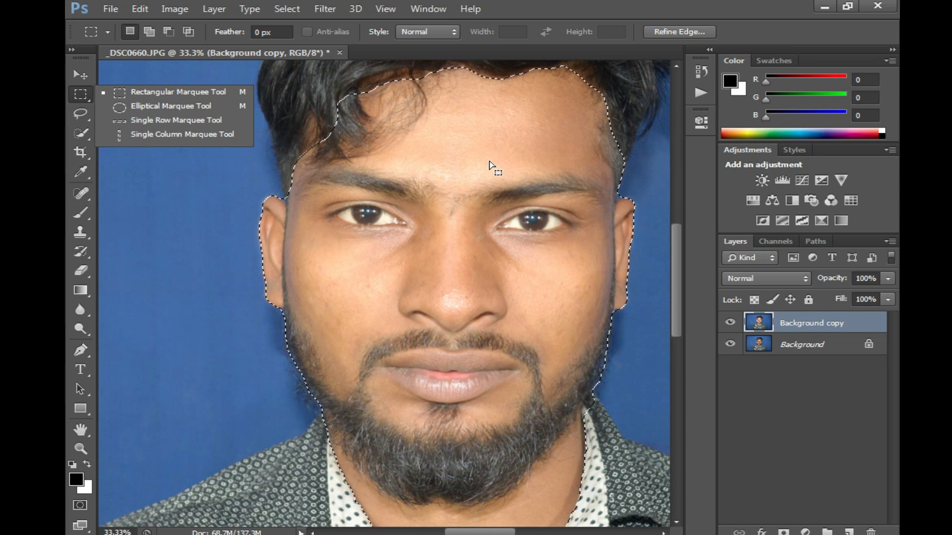
click(489, 165)
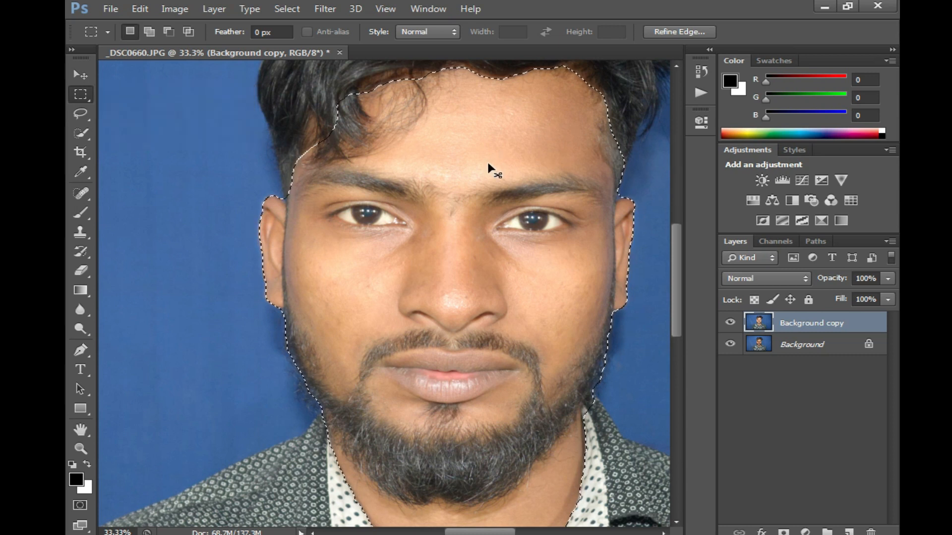
click(489, 165)
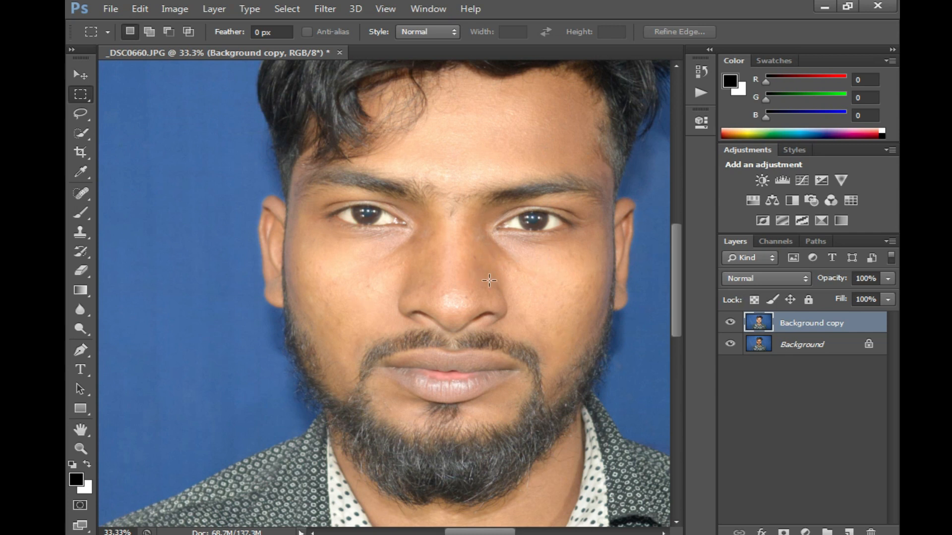
ctrl+click(445, 296)
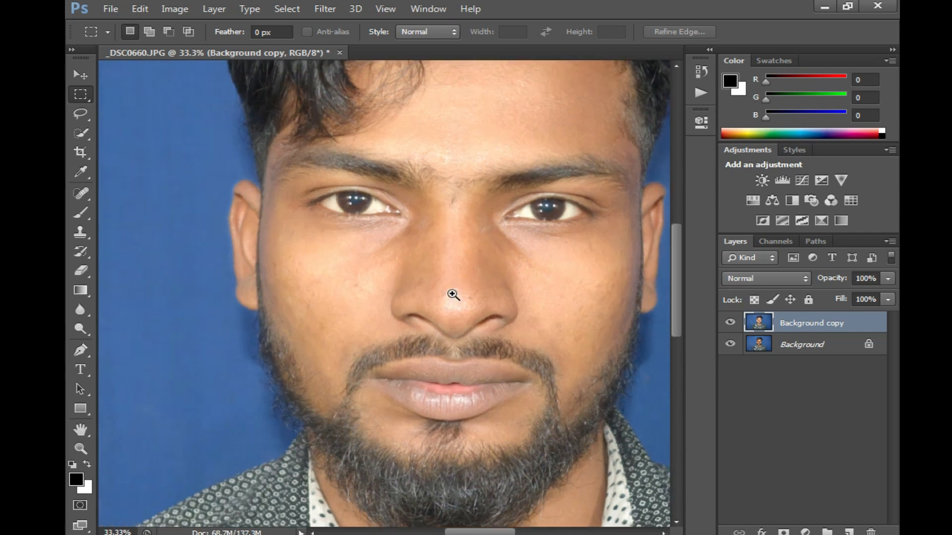
drag(600, 286, 553, 266)
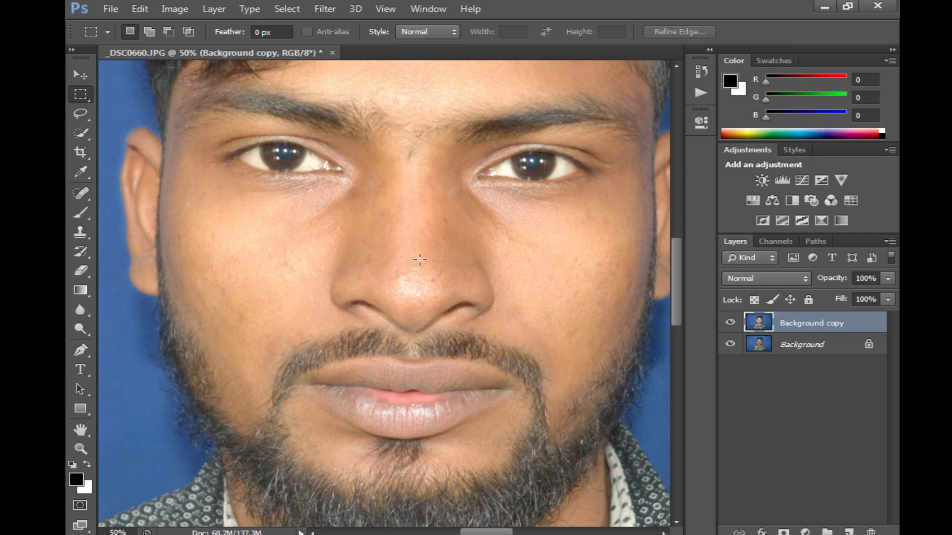
key(ctrl+alt+z)
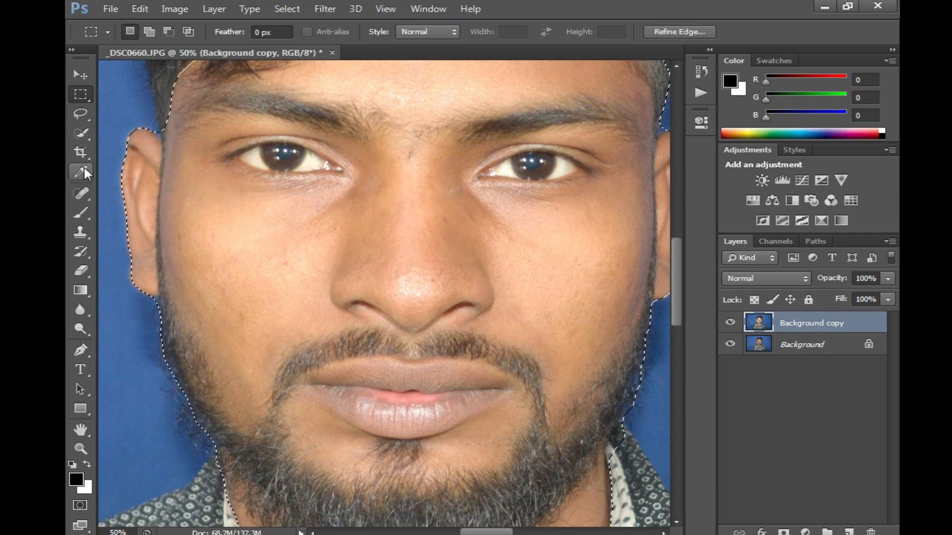
Set up the Brush tool with a size of 158 px, 30% opacity and a skin tone sampled from the cheek.
click(86, 214)
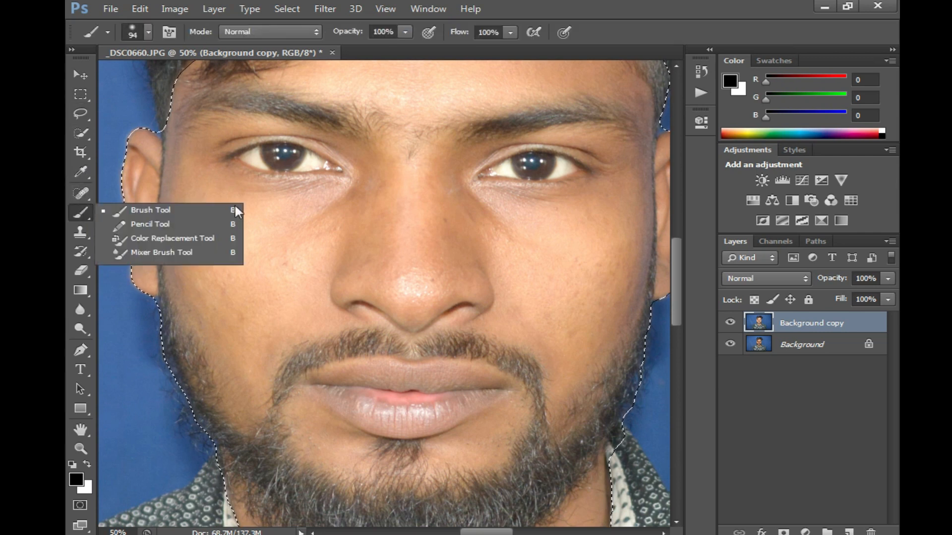
right_click(563, 262)
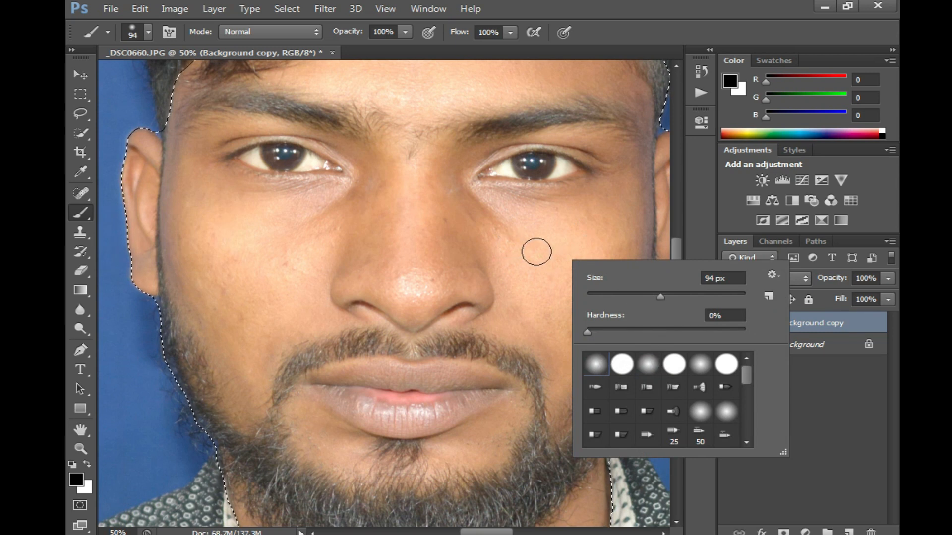
right_click(535, 252)
click(647, 285)
alt+click(597, 229)
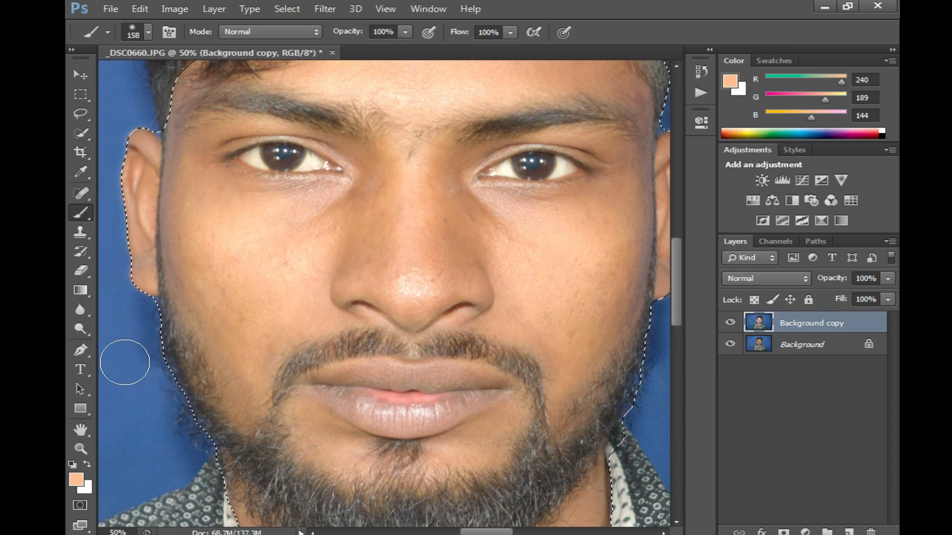
key(alt)
alt+click(597, 287)
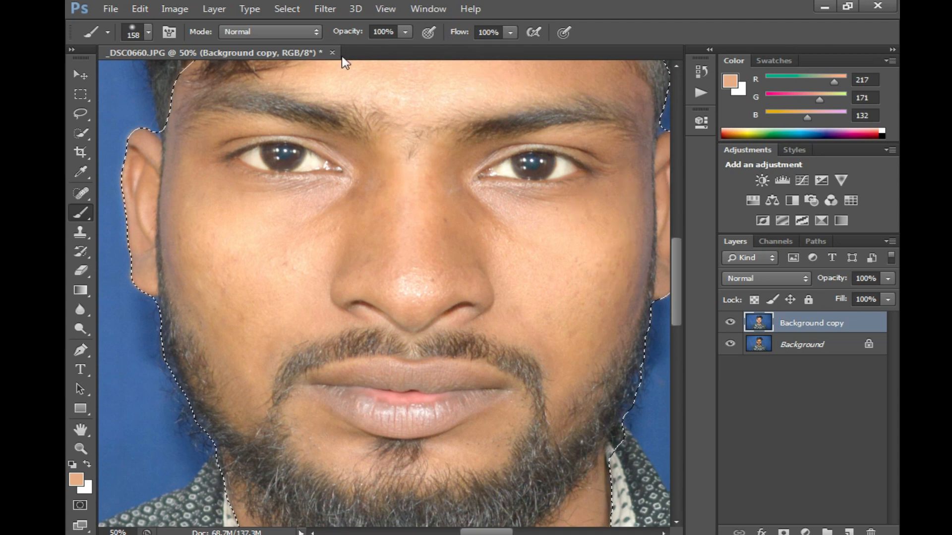
click(406, 32)
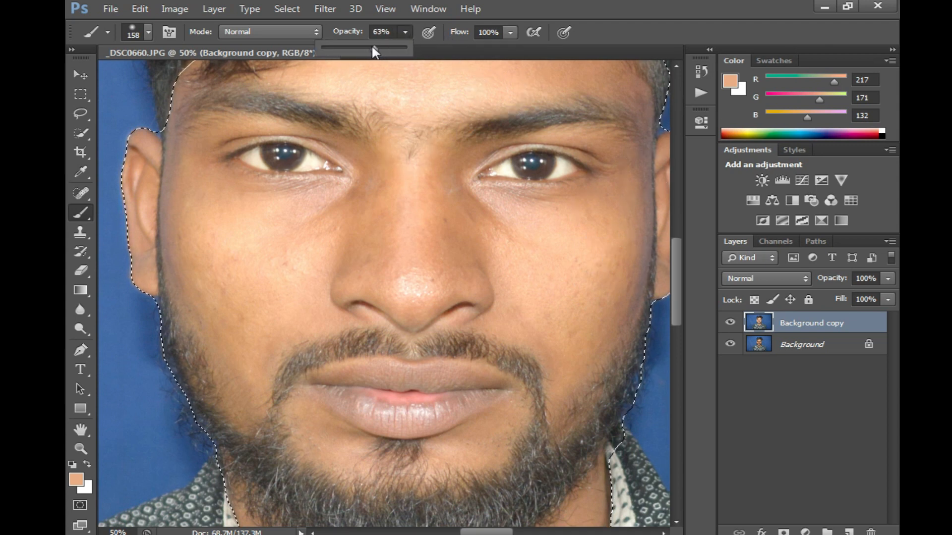
drag(352, 45, 348, 44)
Paint the sampled skin tone over the cheeks and nose to even out the skin.
mouse_move(618, 268)
mouse_down()
mouse_move(611, 195)
mouse_move(586, 341)
mouse_move(605, 308)
mouse_move(572, 357)
mouse_move(555, 336)
mouse_move(572, 332)
mouse_move(560, 366)
mouse_move(526, 275)
mouse_move(491, 240)
mouse_move(504, 249)
mouse_move(454, 156)
mouse_move(461, 272)
mouse_move(446, 180)
mouse_move(457, 278)
mouse_move(389, 200)
mouse_move(329, 275)
mouse_move(360, 182)
mouse_move(290, 254)
mouse_move(374, 170)
mouse_move(290, 199)
mouse_move(208, 138)
mouse_move(198, 177)
mouse_move(188, 167)
mouse_move(191, 272)
mouse_move(253, 313)
mouse_move(243, 346)
mouse_move(252, 389)
mouse_move(240, 314)
mouse_move(249, 258)
mouse_move(239, 244)
mouse_move(312, 258)
mouse_move(261, 341)
mouse_move(336, 235)
mouse_move(326, 246)
mouse_move(265, 236)
mouse_move(221, 251)
mouse_move(199, 209)
mouse_move(197, 227)
mouse_move(184, 165)
mouse_move(197, 190)
mouse_move(340, 197)
mouse_move(353, 207)
mouse_move(346, 215)
mouse_move(370, 161)
mouse_move(400, 263)
mouse_move(463, 213)
mouse_move(605, 203)
mouse_move(622, 155)
mouse_move(574, 297)
mouse_up()
mouse_move(424, 255)
mouse_down()
mouse_move(465, 326)
mouse_move(485, 416)
mouse_move(465, 328)
mouse_up()
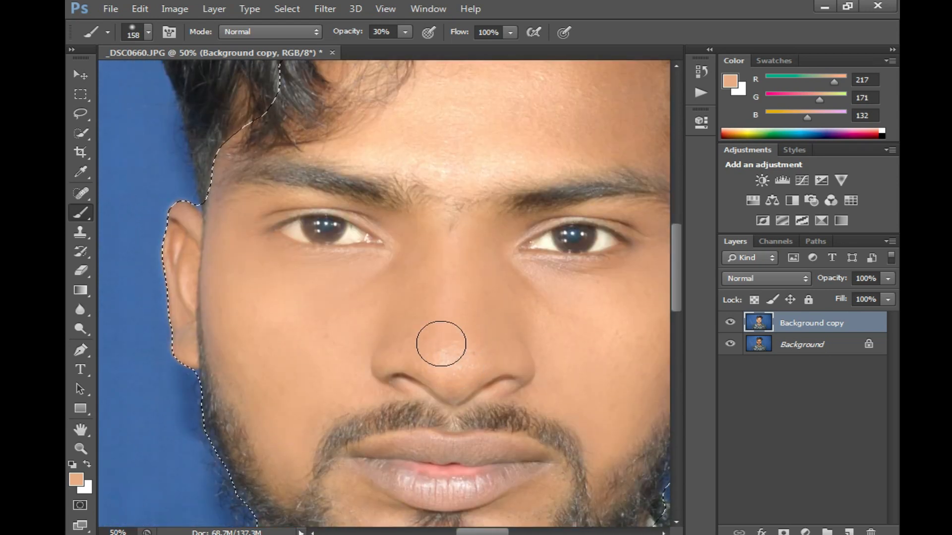
mouse_move(483, 197)
mouse_down()
mouse_move(468, 259)
mouse_move(444, 219)
mouse_move(313, 200)
mouse_move(408, 194)
mouse_move(629, 213)
mouse_move(606, 119)
mouse_move(530, 181)
mouse_up()
Sample a lighter skin tone (RGB 222, 177, 134) from the forehead and paint it over the forehead and cheek.
alt+click(533, 203)
mouse_move(528, 142)
mouse_down()
mouse_move(575, 153)
mouse_move(518, 197)
mouse_move(423, 233)
mouse_move(420, 249)
mouse_move(337, 216)
mouse_up()
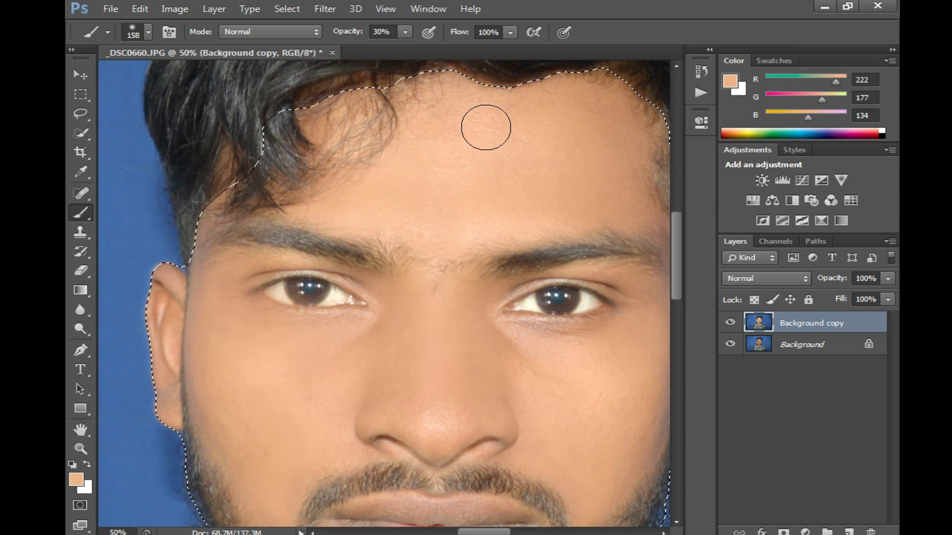
drag(571, 192, 471, 164)
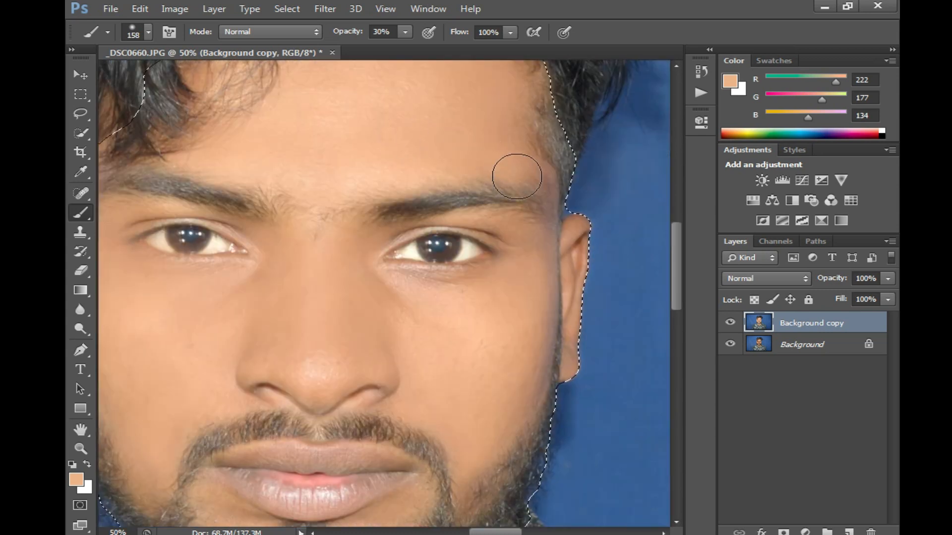
drag(488, 413, 572, 235)
drag(526, 310, 505, 328)
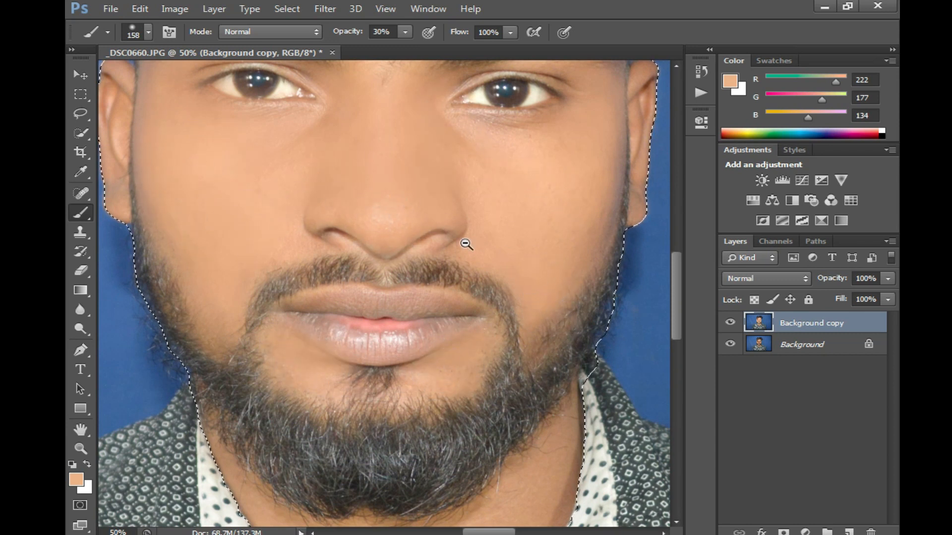
Paint the skin tone over the neck below the beard to smooth it.
scroll(463, 244, down, 1)
drag(442, 344, 447, 321)
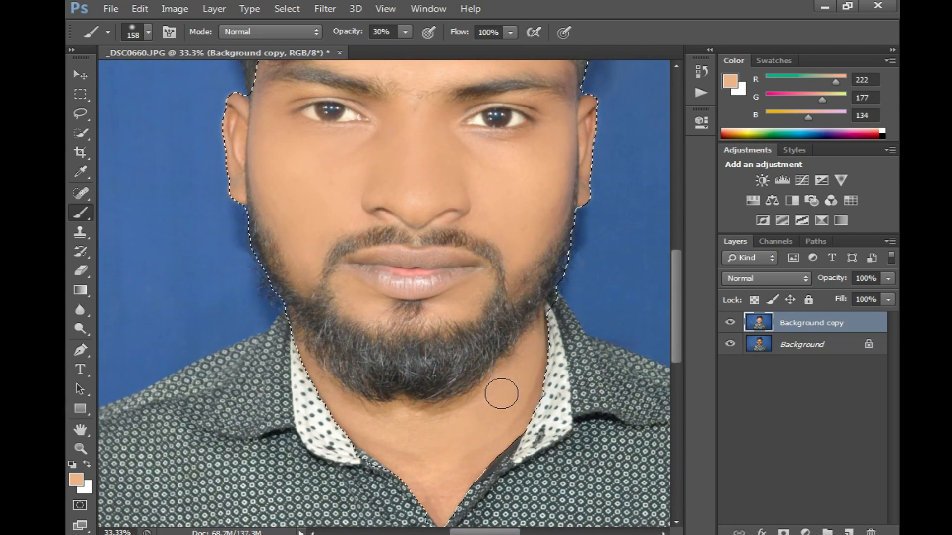
mouse_move(312, 373)
mouse_down()
mouse_move(353, 430)
mouse_move(433, 487)
mouse_move(354, 426)
mouse_move(459, 421)
mouse_move(348, 416)
mouse_move(496, 402)
mouse_move(423, 422)
mouse_move(493, 410)
mouse_move(451, 481)
mouse_move(397, 445)
mouse_move(449, 483)
mouse_move(508, 419)
mouse_move(506, 386)
mouse_up()
scroll(453, 299, down, 1)
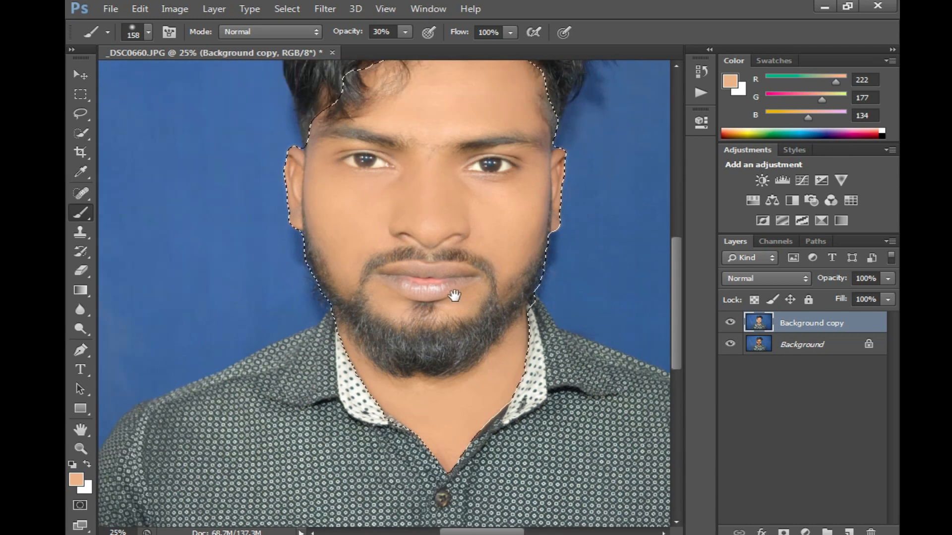
scroll(454, 235, up, 2)
drag(462, 193, 471, 251)
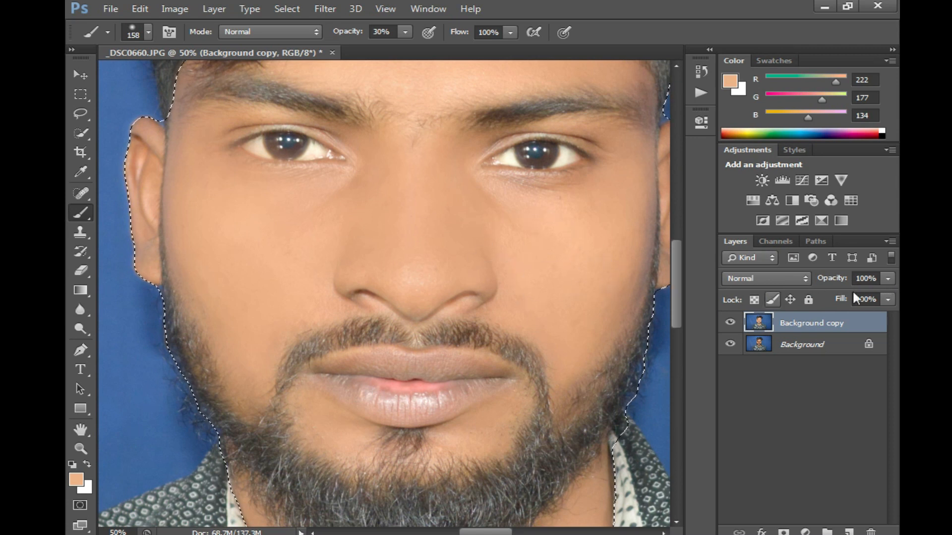
Lower the Background copy layer's opacity to 75% and deselect the face.
click(887, 279)
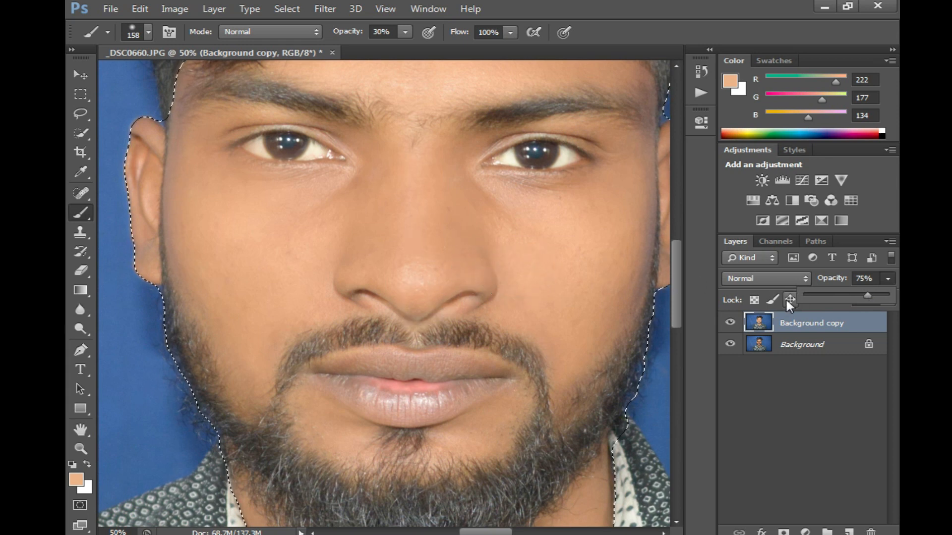
key(ctrl+d)
key(alt+space)
click(476, 277)
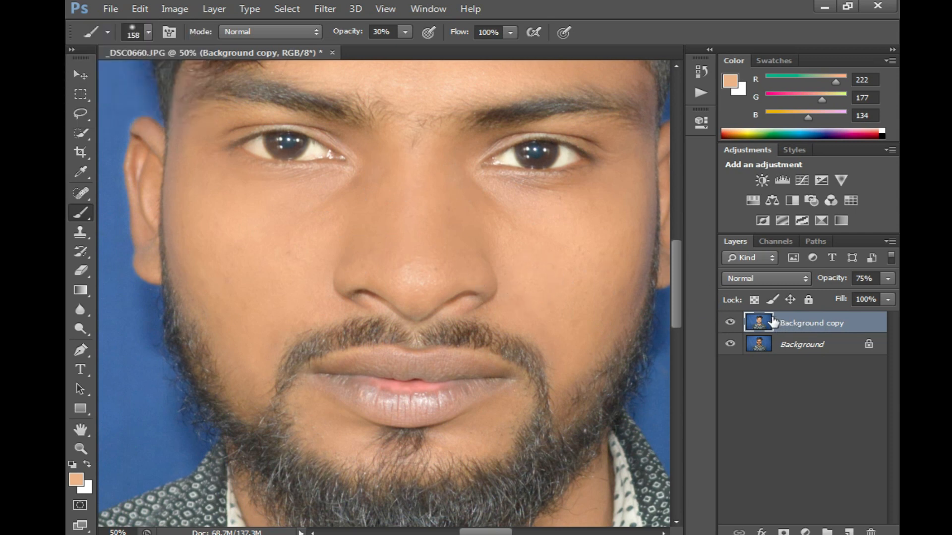
Merge the retouched copy into the Background and duplicate the merged layer.
key(ctrl+e)
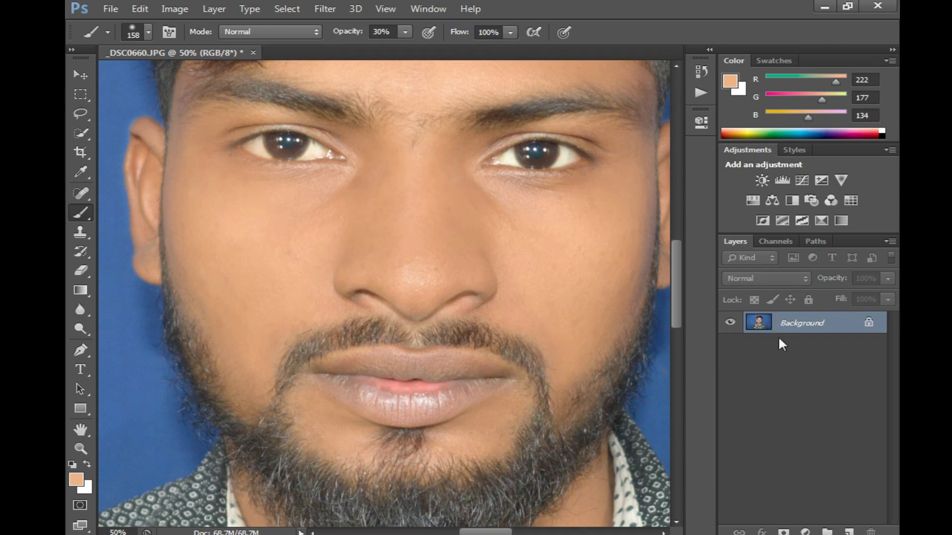
key(ctrl+j)
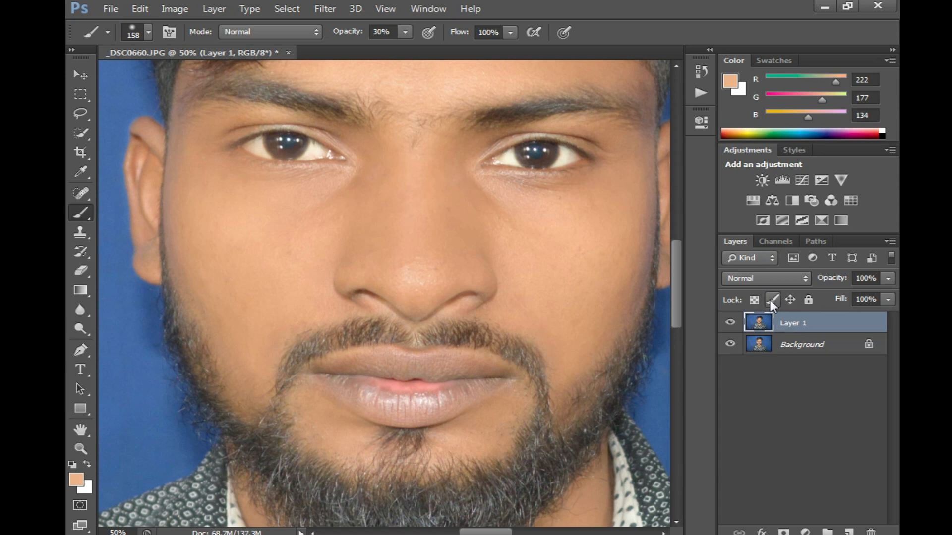
Invert the colors of the duplicate layer and set its blend mode to Vivid Light.
key(ctrl+i)
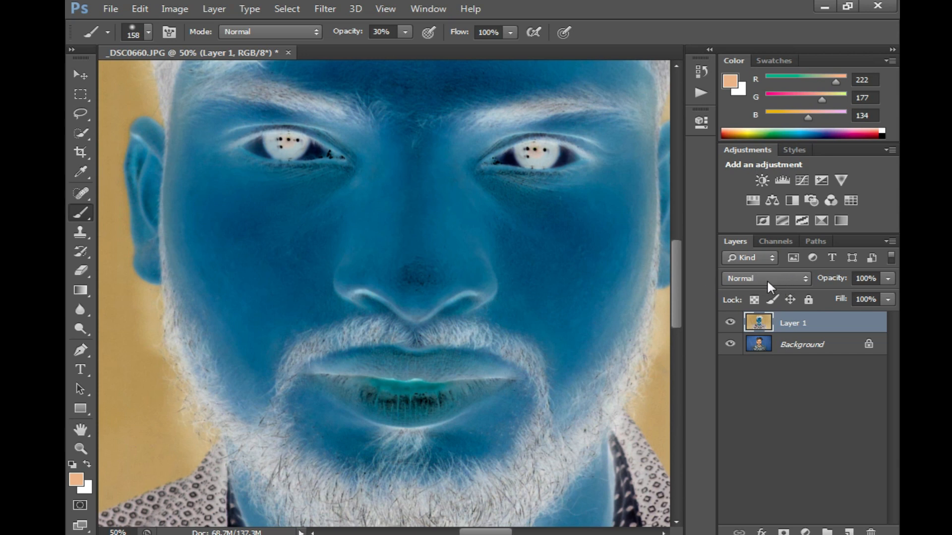
click(791, 279)
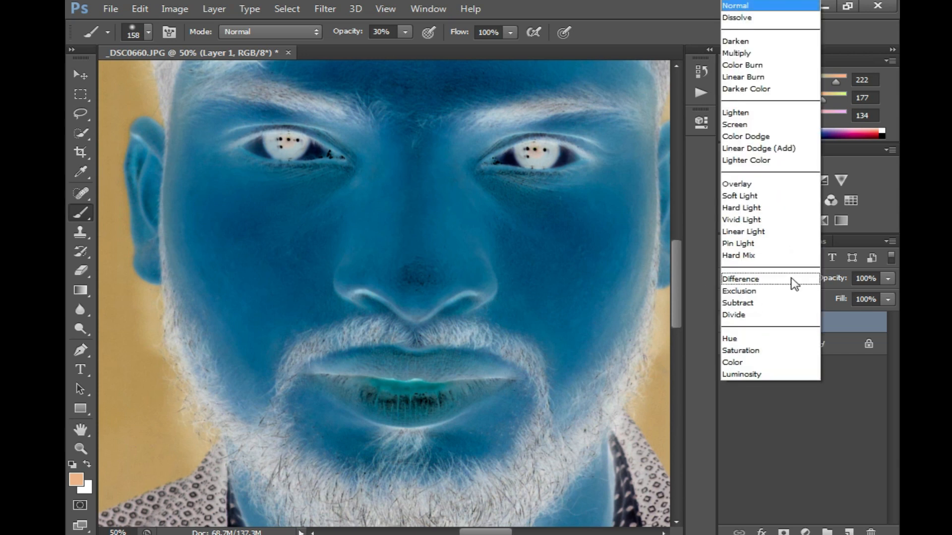
click(776, 221)
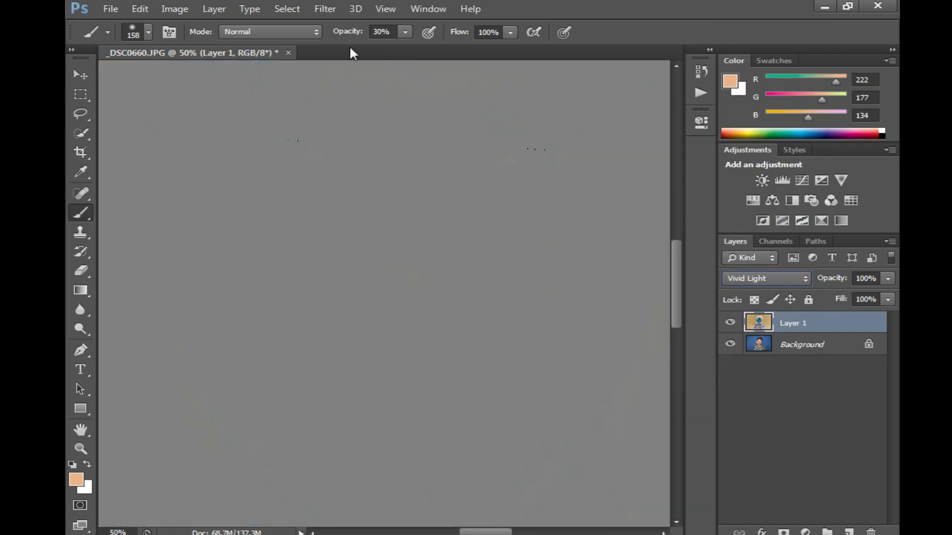
Apply a High Pass filter with a radius of 9.0 pixels to the inverted layer.
click(326, 9)
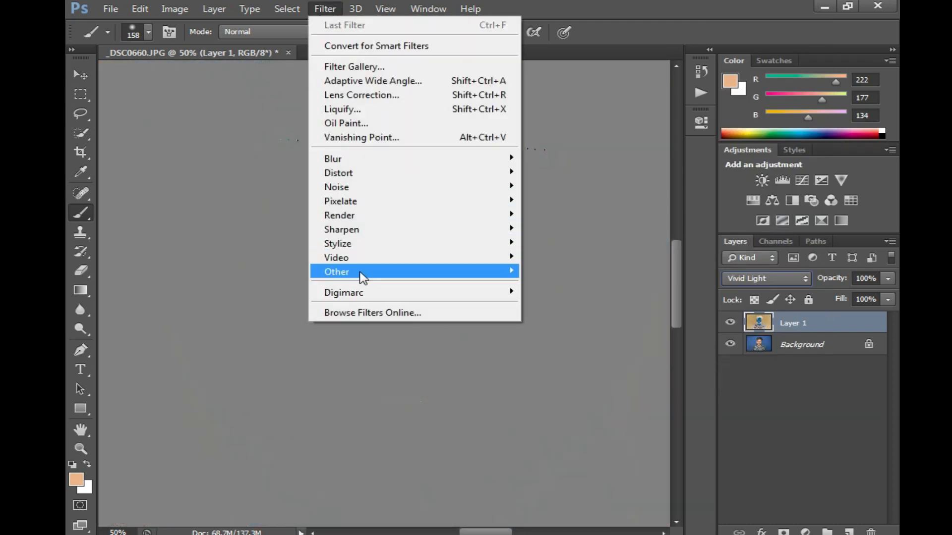
mouse_move(366, 275)
click(563, 286)
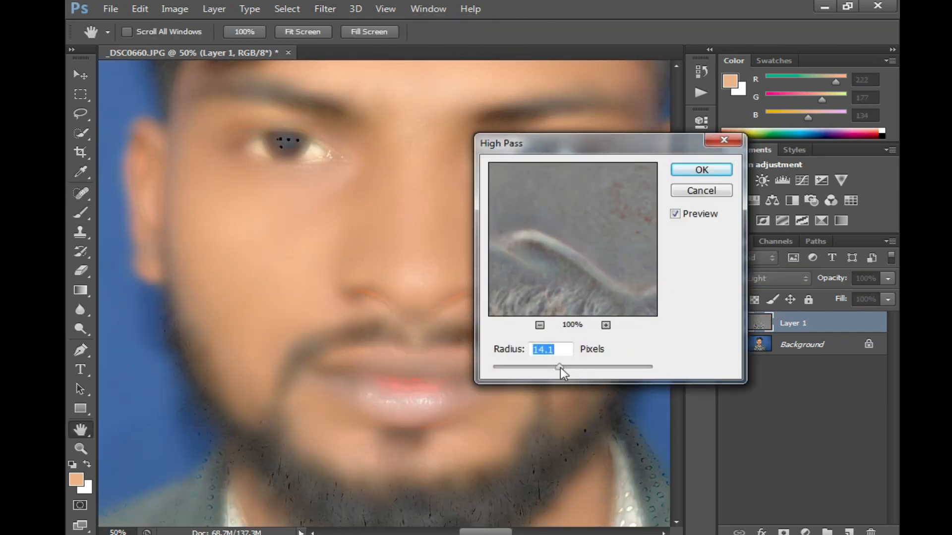
drag(560, 368, 513, 366)
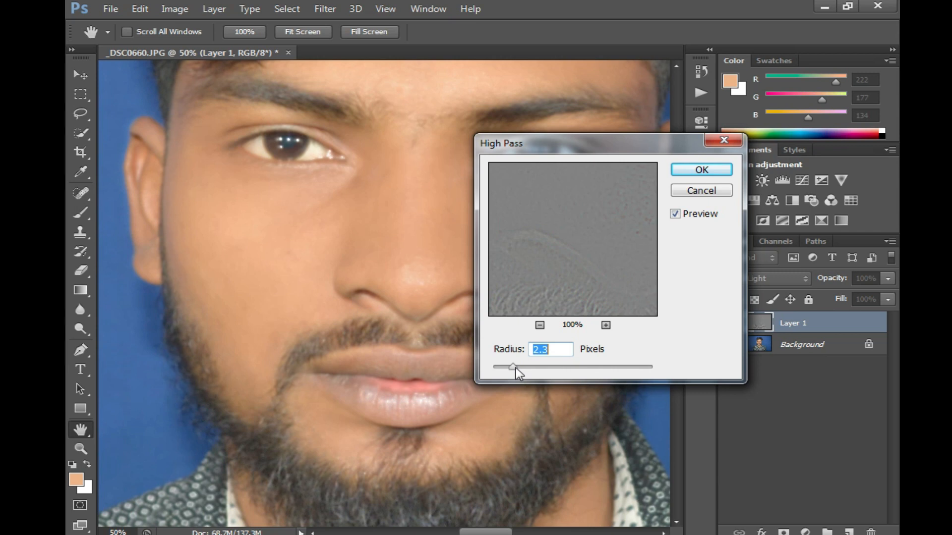
drag(517, 365, 551, 365)
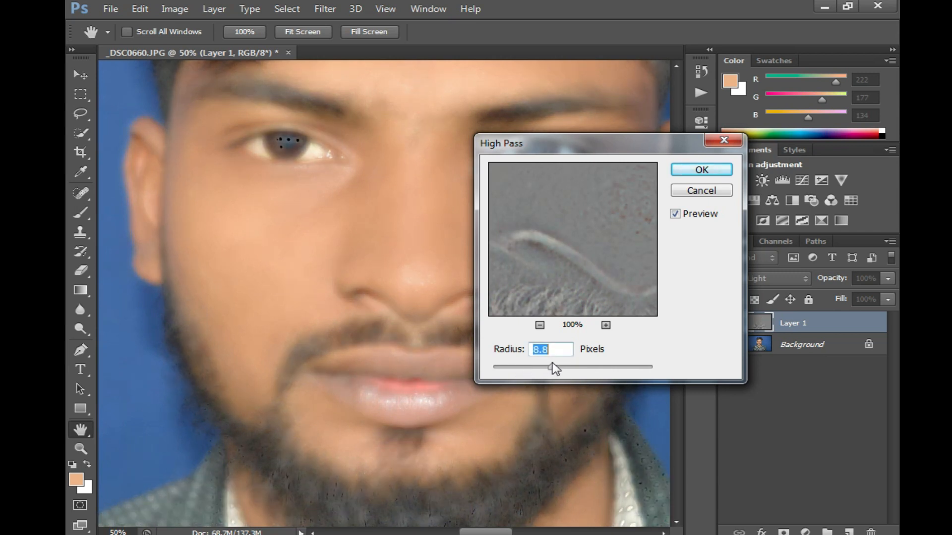
drag(551, 366, 556, 367)
drag(568, 370, 552, 368)
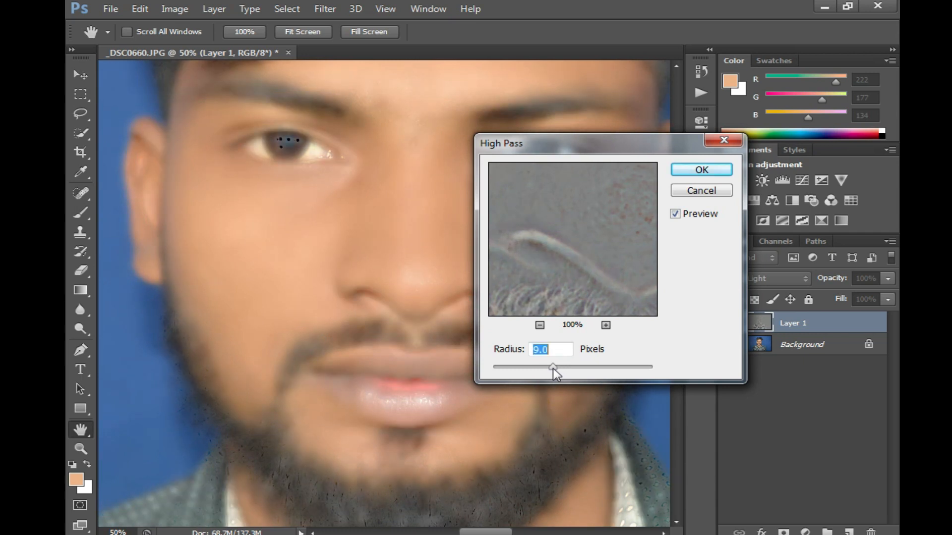
click(701, 170)
key(b)
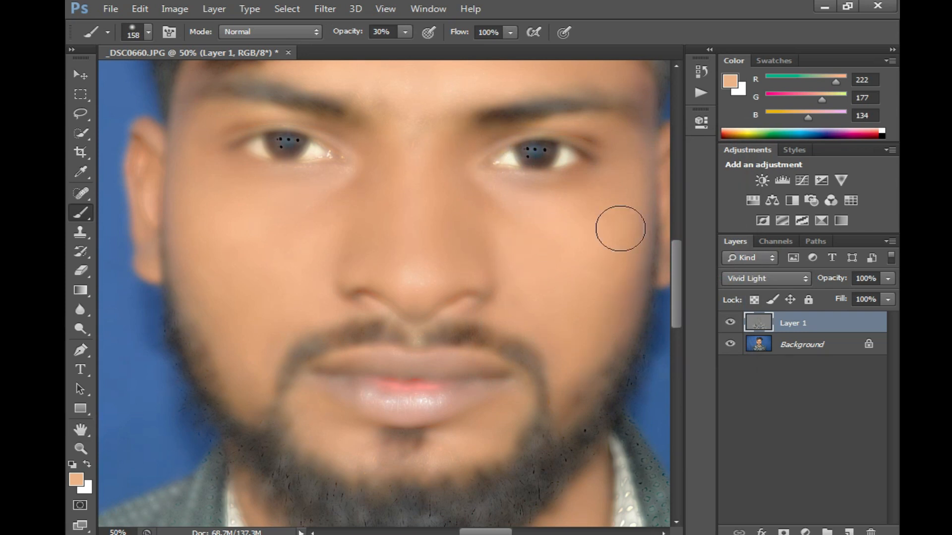
Apply a Gaussian Blur with a radius of 2.2 pixels to the high-pass layer.
click(323, 8)
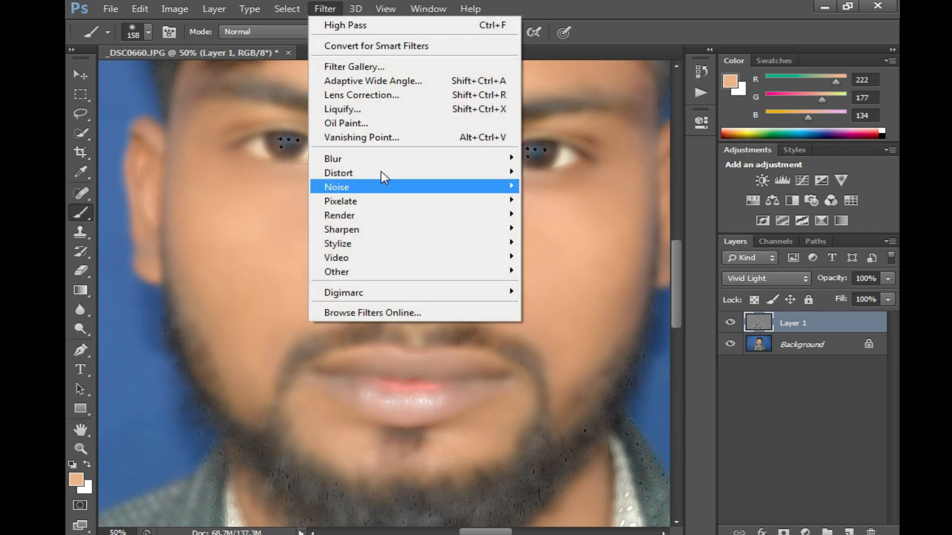
mouse_move(397, 162)
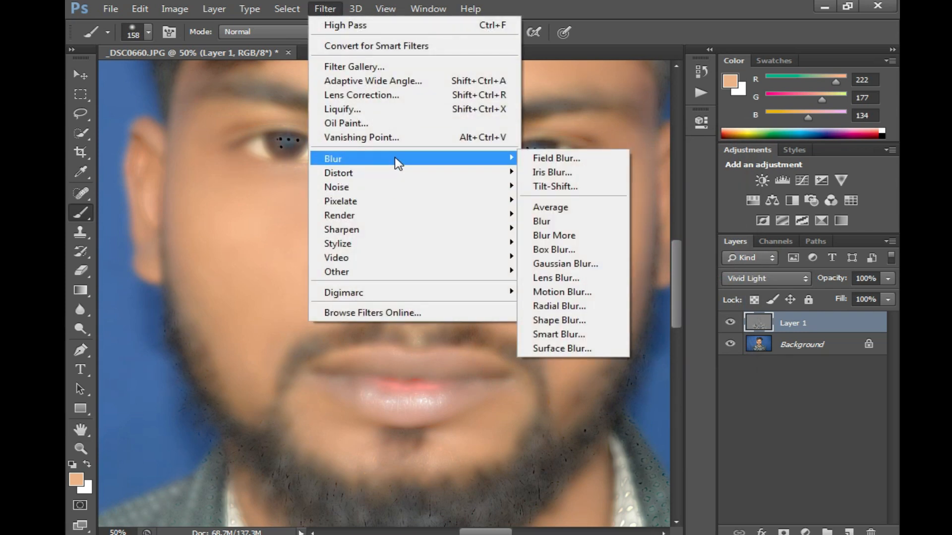
click(574, 264)
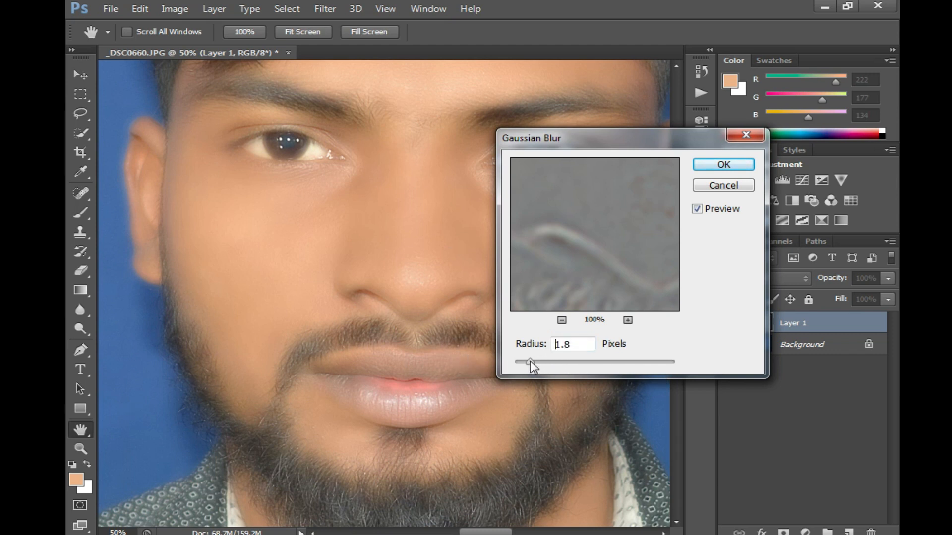
drag(531, 361, 578, 363)
drag(543, 364, 534, 363)
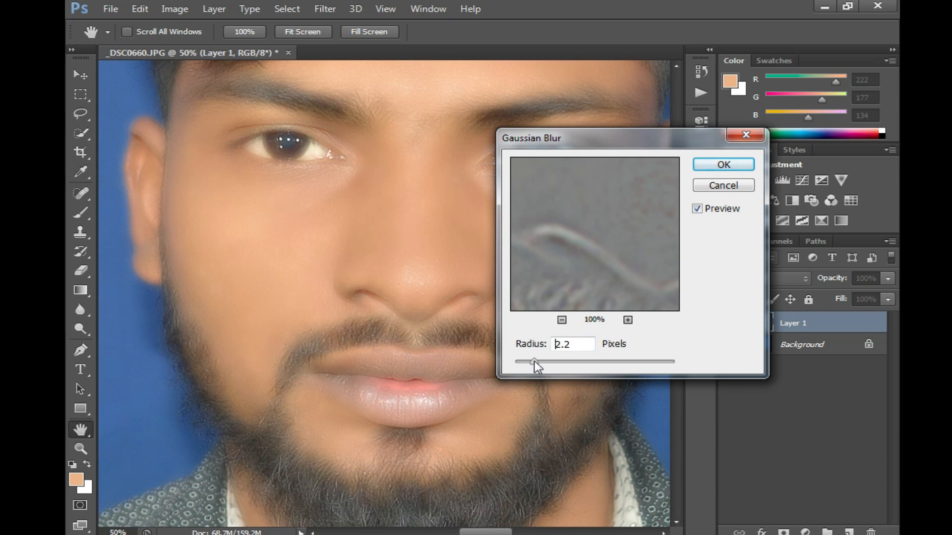
click(742, 167)
key(b)
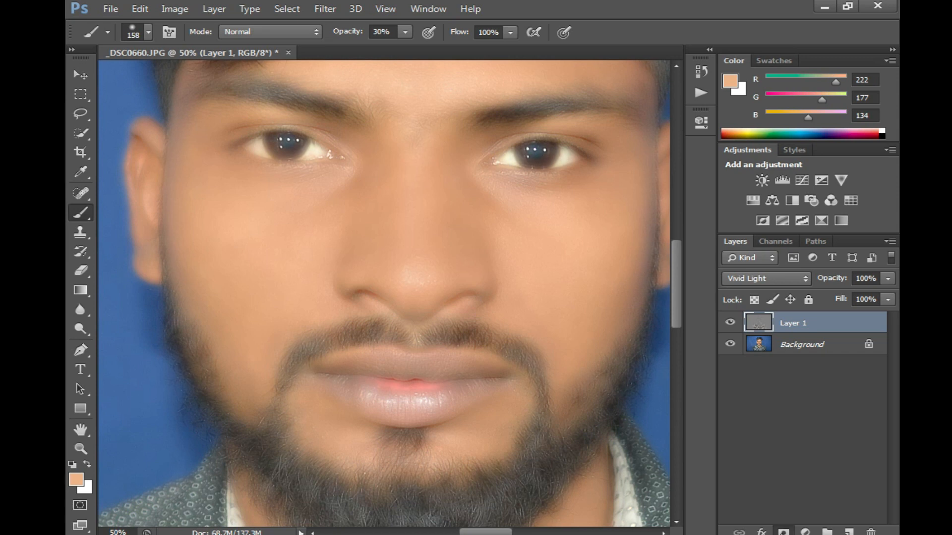
Add a layer mask to the Vivid Light layer and invert the mask to black.
click(783, 531)
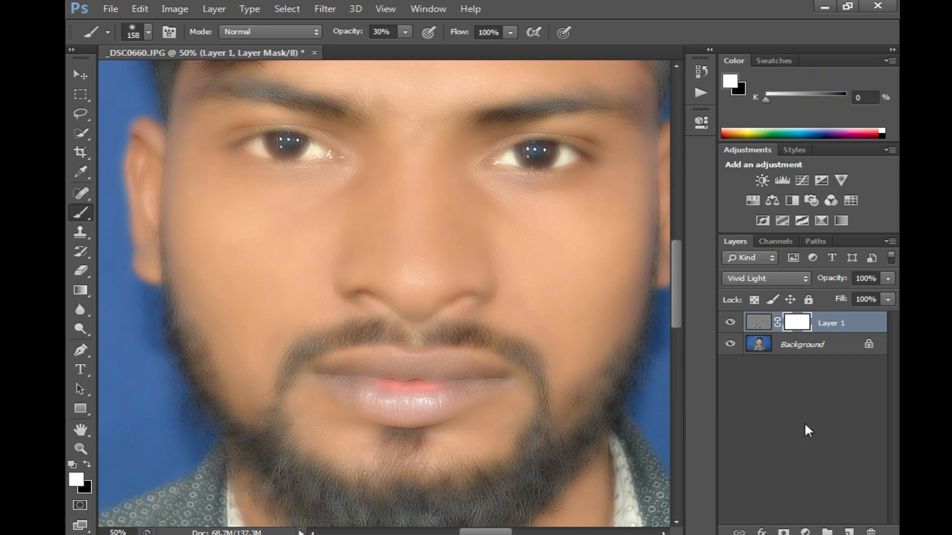
key(ctrl+i)
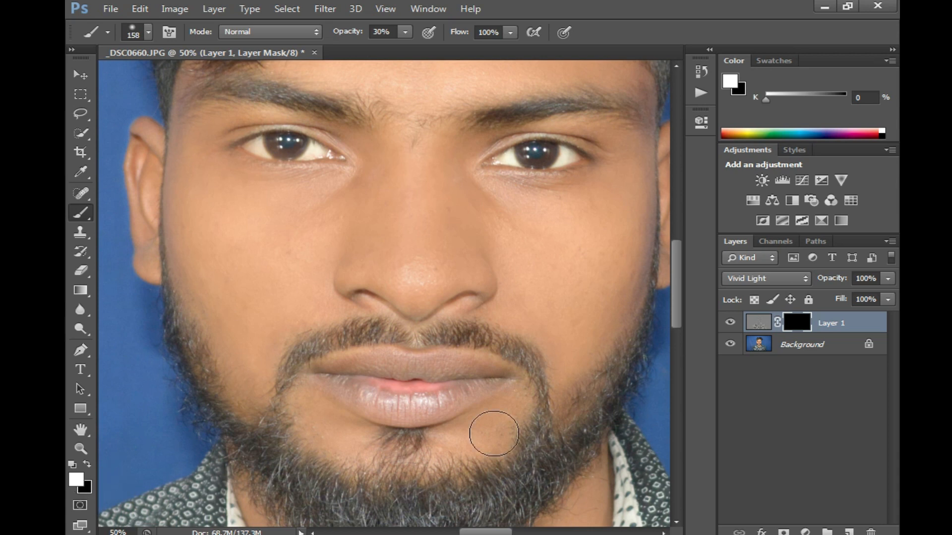
Set the brush opacity to 100% and paint white on the mask over the man's left cheek and nose.
scroll(491, 251, up, 1)
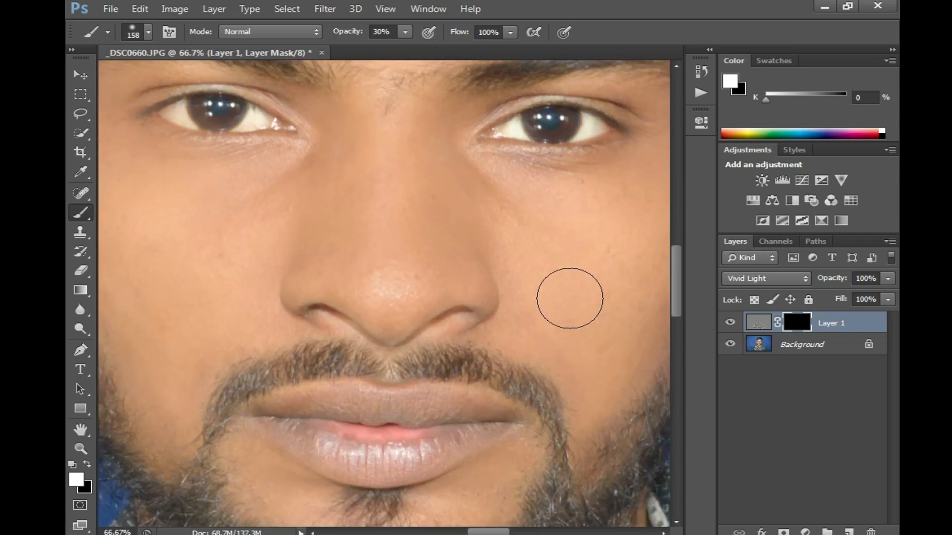
click(404, 33)
drag(444, 48, 467, 48)
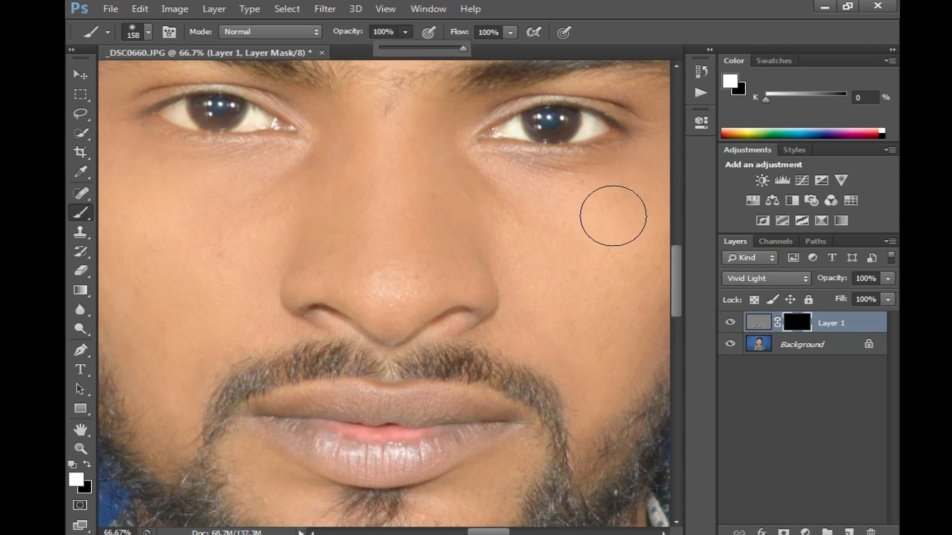
drag(567, 276, 485, 291)
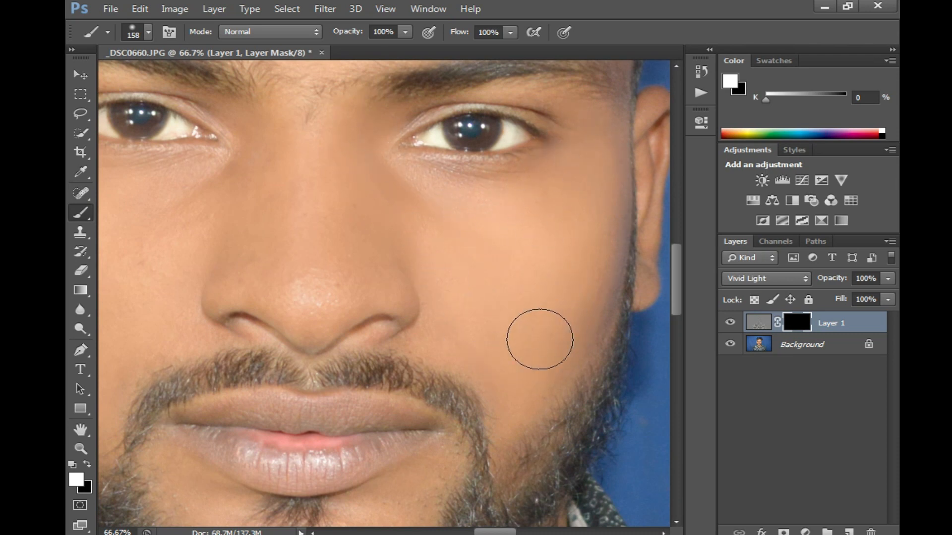
mouse_move(268, 275)
mouse_down()
mouse_move(283, 135)
mouse_move(313, 289)
mouse_move(261, 214)
mouse_up()
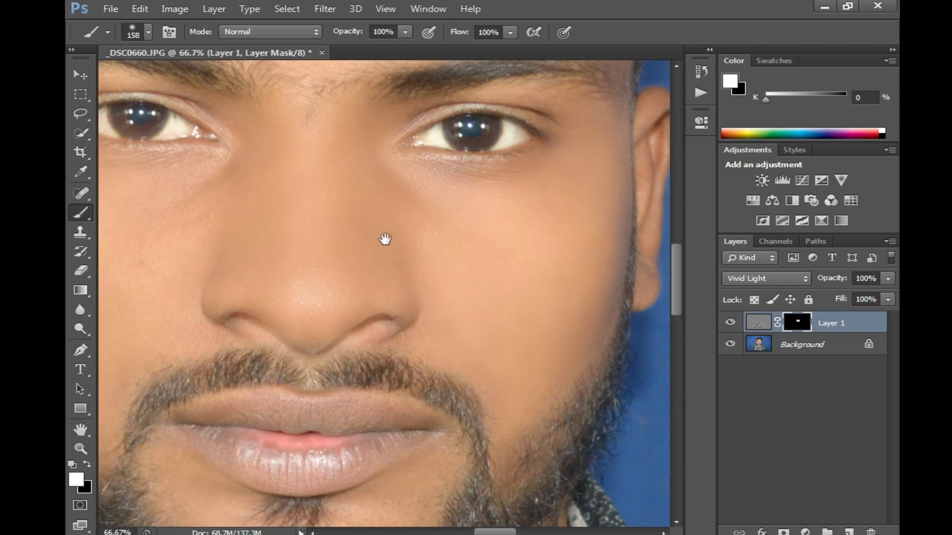
Paint white on the mask over the man's right cheek, chin and neck to reveal the smoothing there.
drag(385, 240, 583, 236)
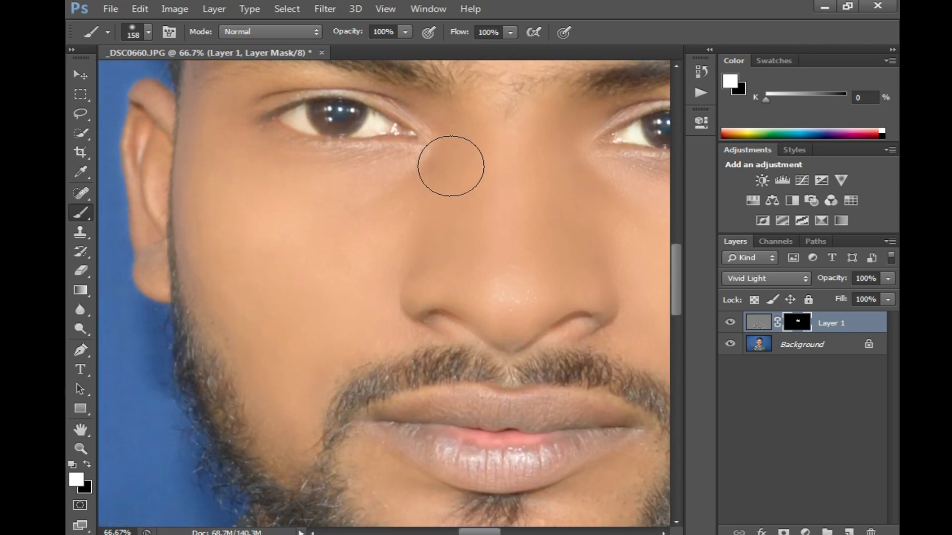
mouse_move(375, 317)
mouse_down()
mouse_move(495, 231)
mouse_move(394, 212)
mouse_up()
mouse_move(391, 440)
mouse_down()
mouse_move(295, 299)
mouse_move(259, 303)
mouse_move(444, 341)
mouse_move(497, 331)
mouse_move(459, 360)
mouse_move(396, 152)
mouse_up()
mouse_move(562, 233)
mouse_down()
mouse_move(537, 255)
mouse_move(455, 425)
mouse_move(372, 493)
mouse_move(196, 334)
mouse_up()
key(ctrl+z)
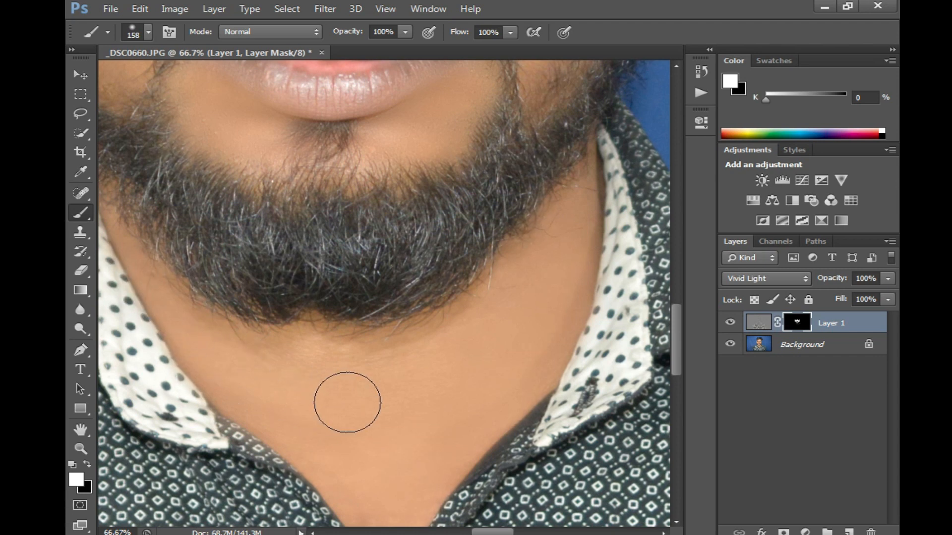
mouse_move(487, 325)
mouse_down()
mouse_move(504, 323)
mouse_move(447, 325)
mouse_up()
Paint white on the mask across the forehead and between the eyebrows to reveal the smoothing.
alt+click(446, 289)
drag(445, 236, 467, 421)
drag(510, 151, 533, 370)
ctrl+click(422, 276)
ctrl+click(421, 276)
mouse_move(359, 270)
mouse_down()
mouse_move(382, 293)
mouse_move(370, 362)
mouse_up()
drag(393, 143, 404, 210)
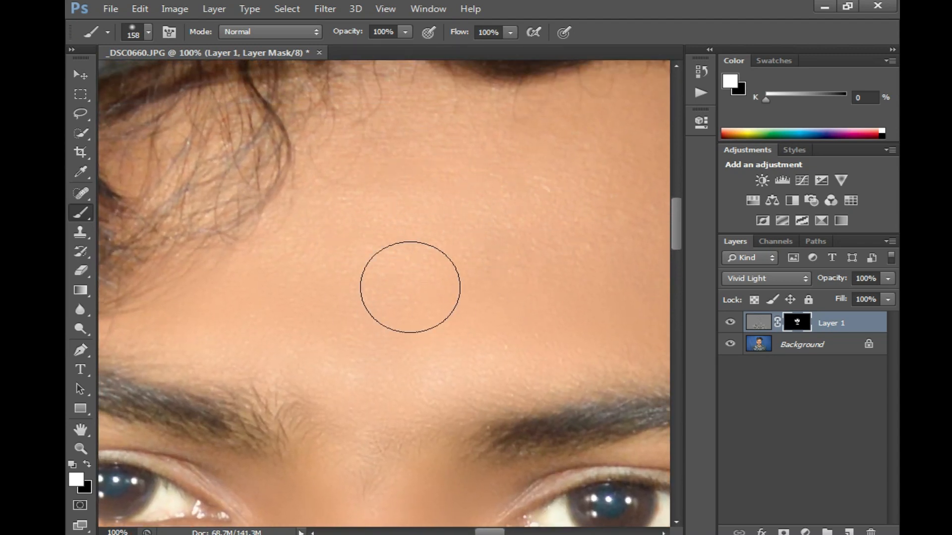
mouse_move(525, 295)
mouse_down()
mouse_move(383, 322)
mouse_move(365, 342)
mouse_up()
mouse_move(561, 347)
mouse_down()
mouse_move(499, 173)
mouse_move(375, 307)
mouse_up()
mouse_move(431, 297)
mouse_down()
mouse_move(427, 283)
mouse_move(306, 223)
mouse_up()
mouse_move(562, 428)
mouse_down()
mouse_move(425, 391)
mouse_move(414, 380)
mouse_up()
drag(490, 282, 522, 303)
alt+click(467, 317)
mouse_move(474, 325)
mouse_down()
mouse_move(546, 276)
mouse_move(557, 206)
mouse_up()
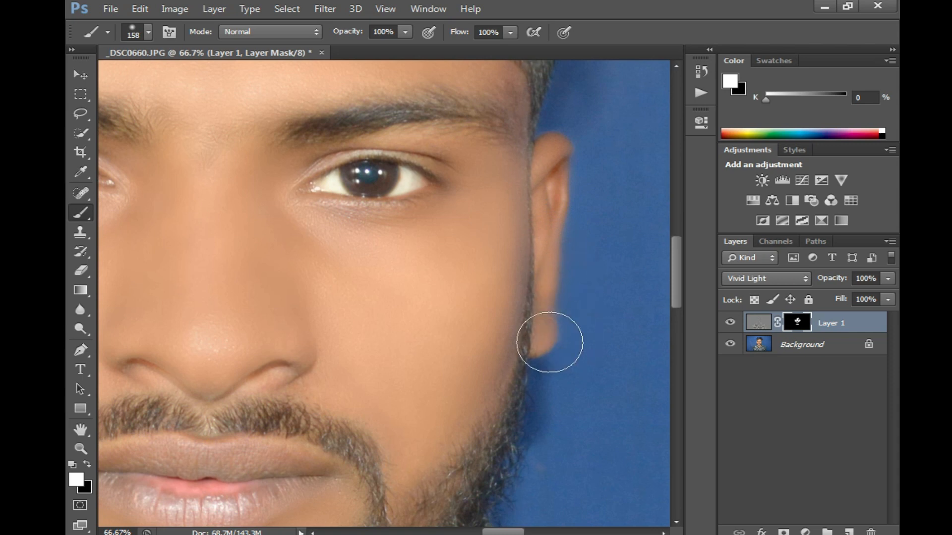
Try painting white on the mask over the beard at 100% opacity, and undo the strokes.
mouse_move(335, 308)
mouse_down()
mouse_move(372, 329)
mouse_move(395, 314)
mouse_move(311, 290)
mouse_move(343, 298)
mouse_up()
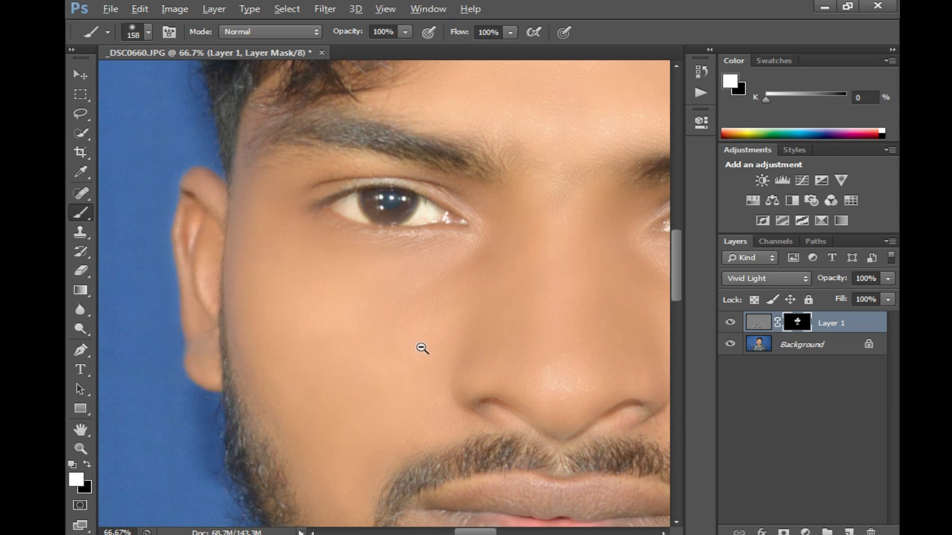
drag(512, 340, 435, 315)
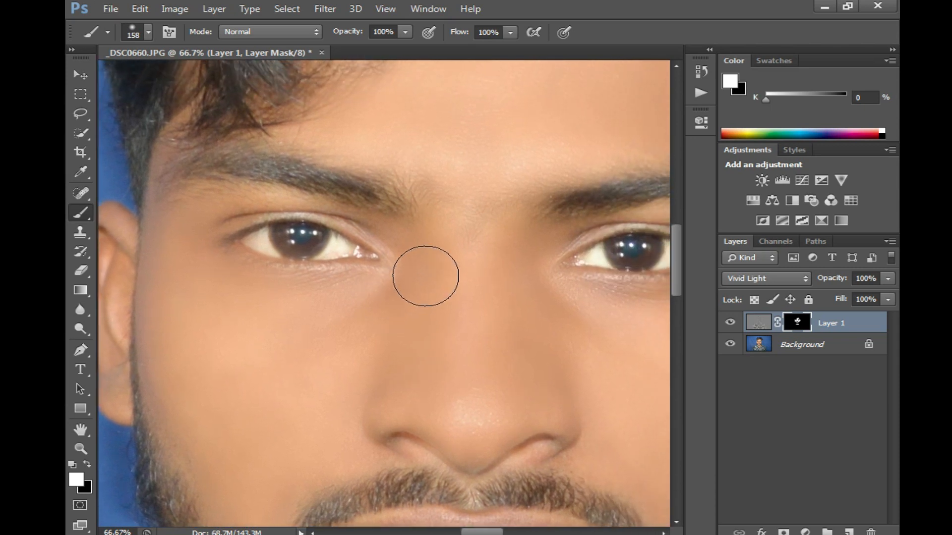
alt+click(516, 347)
drag(504, 352, 478, 300)
drag(525, 390, 500, 284)
drag(497, 465, 479, 366)
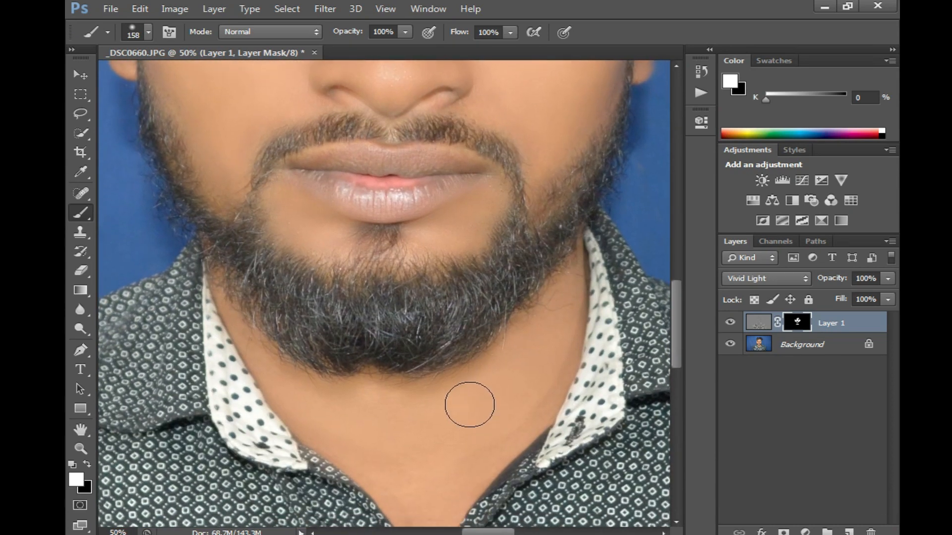
mouse_move(448, 322)
mouse_down()
mouse_move(414, 332)
mouse_move(397, 301)
mouse_move(405, 360)
mouse_move(405, 291)
mouse_move(434, 333)
mouse_move(464, 323)
mouse_move(450, 307)
mouse_up()
mouse_move(516, 279)
mouse_down()
mouse_move(598, 161)
mouse_move(561, 242)
mouse_move(440, 340)
mouse_move(341, 340)
mouse_move(265, 284)
mouse_move(164, 182)
mouse_move(146, 122)
mouse_move(167, 206)
mouse_move(353, 364)
mouse_up()
ctrl+click(428, 315)
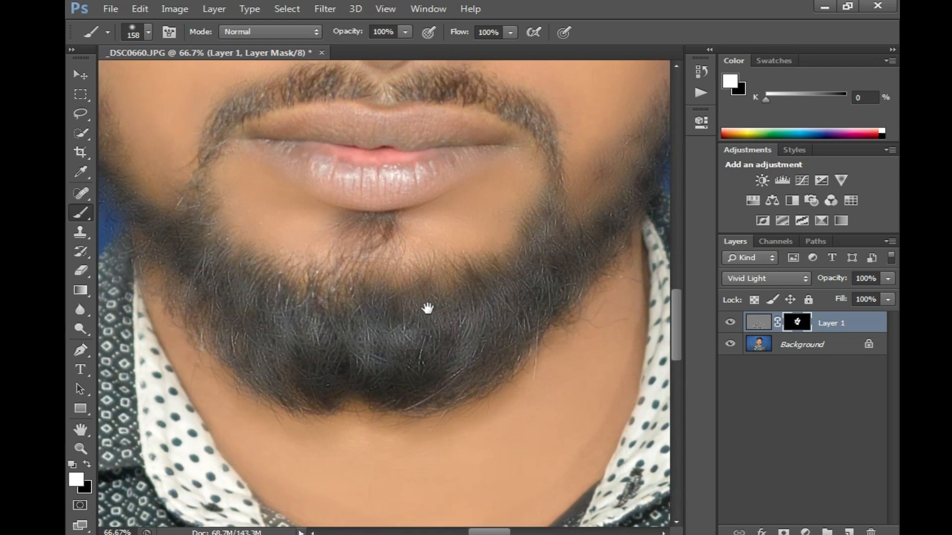
key(ctrl+alt+z)
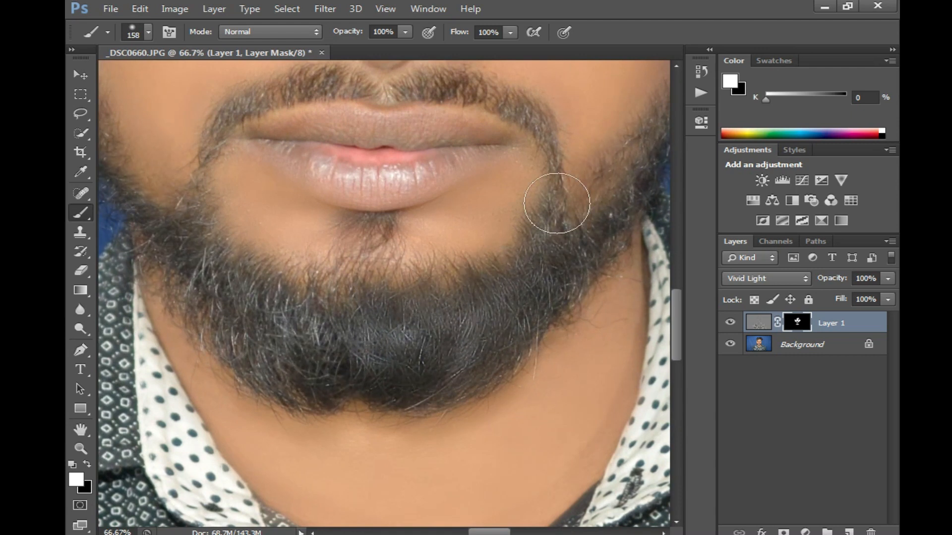
Set the brush opacity to 34% and paint lightly on the mask over the beard.
alt+click(470, 323)
alt+click(470, 323)
drag(487, 281, 479, 321)
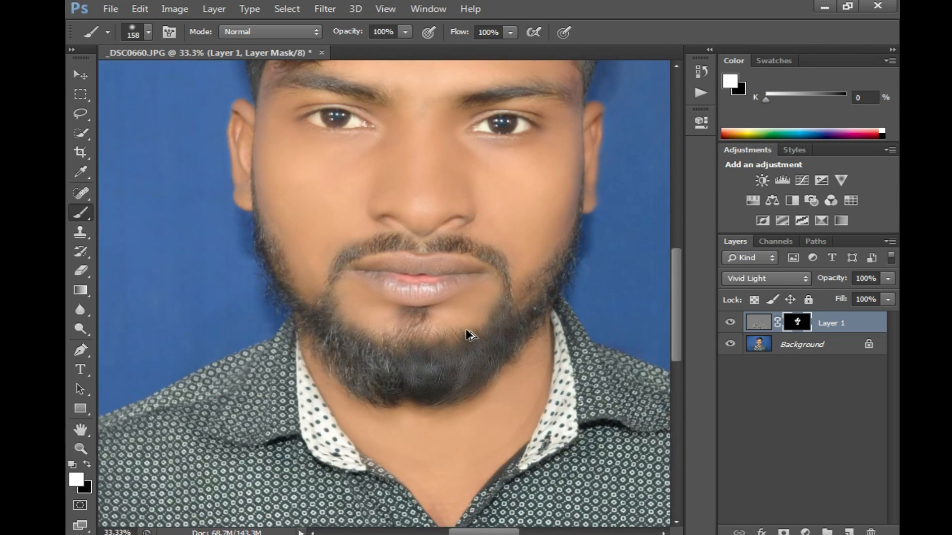
click(404, 33)
click(439, 398)
scroll(446, 355, up, 10)
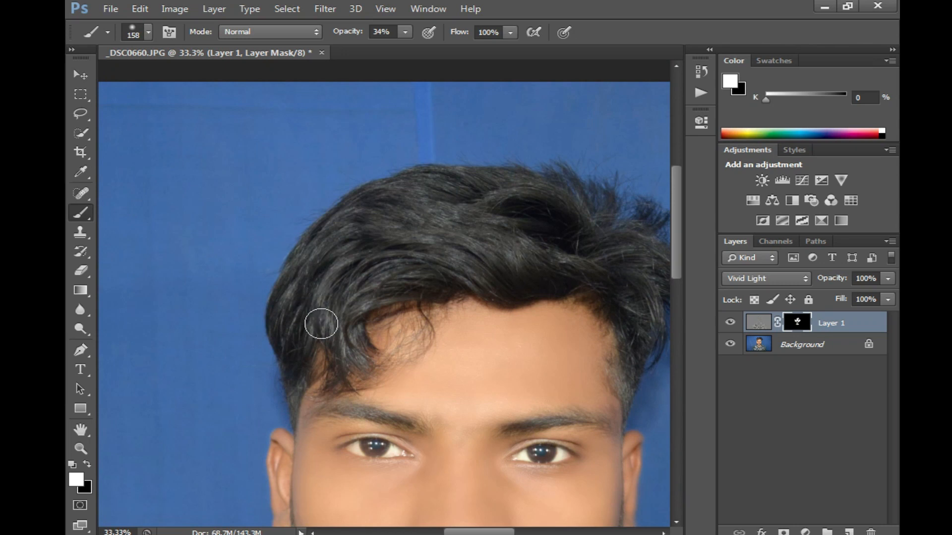
Examine the smoothed forehead, eyes, nose and beard close up and within the whole portrait.
alt+click(513, 267)
alt+click(514, 267)
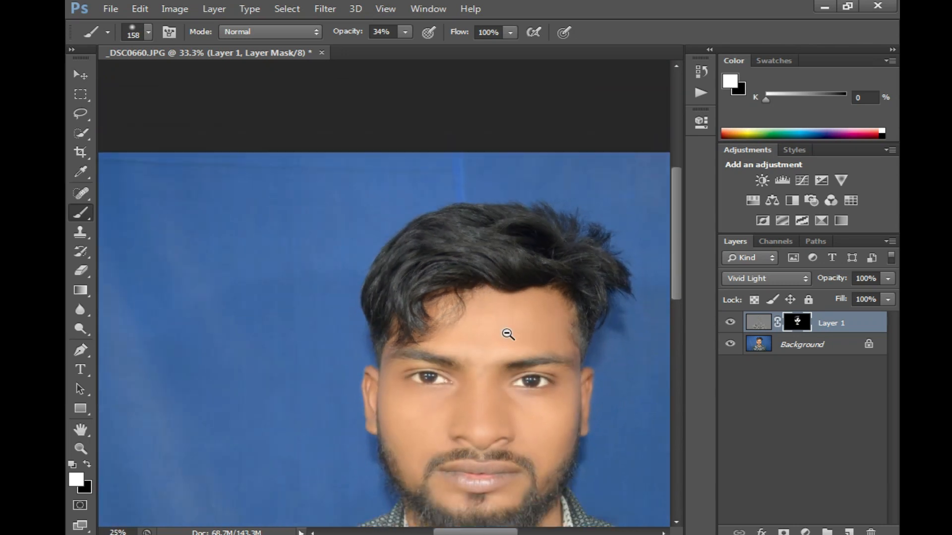
ctrl+click(537, 380)
ctrl+click(537, 380)
drag(512, 370, 473, 252)
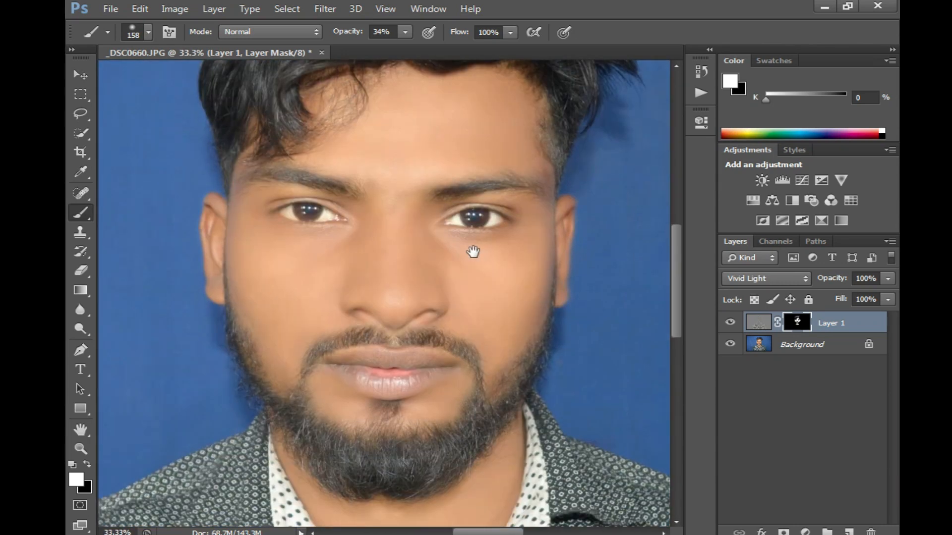
ctrl+click(399, 282)
ctrl+click(414, 298)
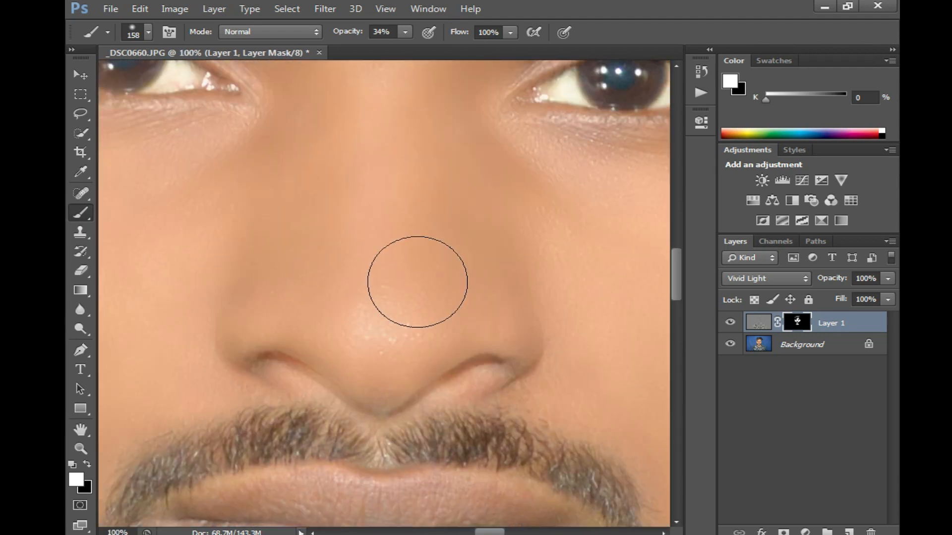
alt+click(414, 276)
alt+click(426, 285)
alt+click(471, 296)
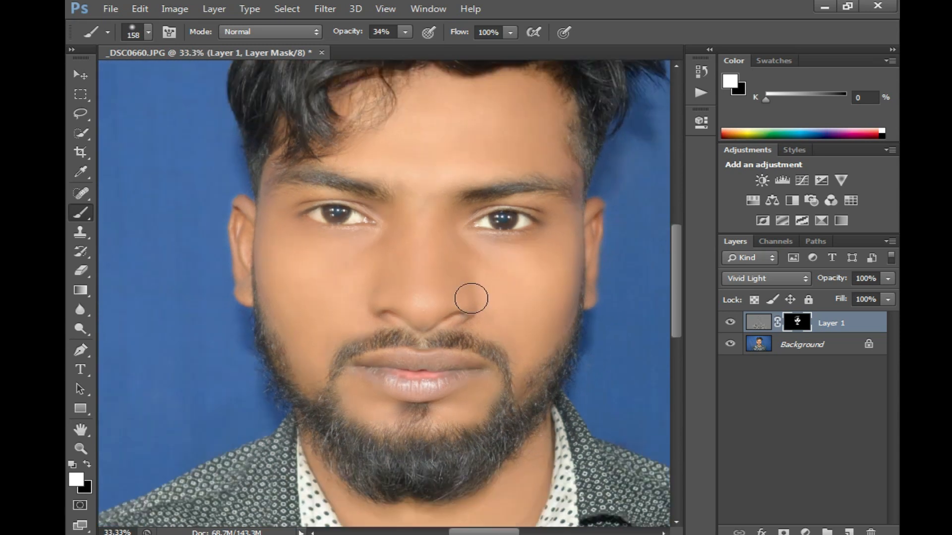
alt+click(463, 321)
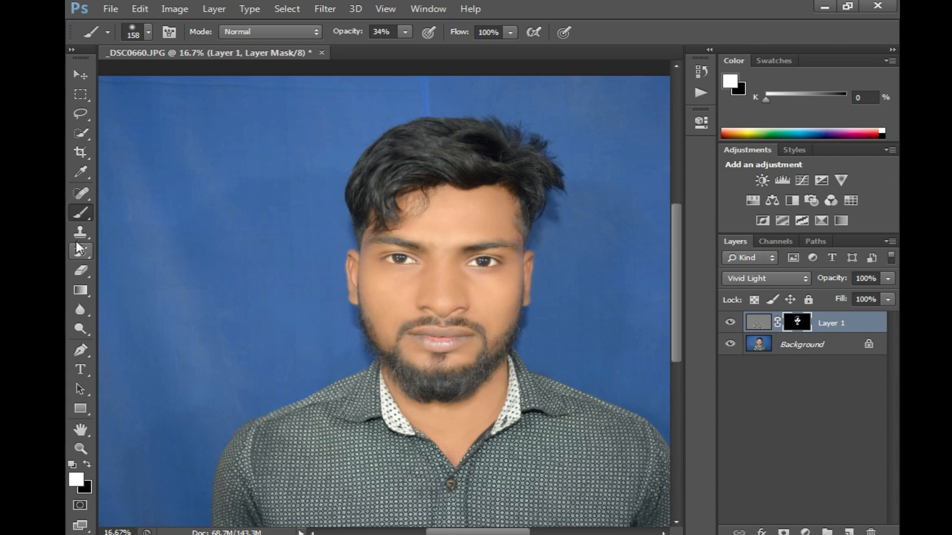
Choose the Background Eraser tool and merge the smoothing layer into the Background layer.
click(82, 272)
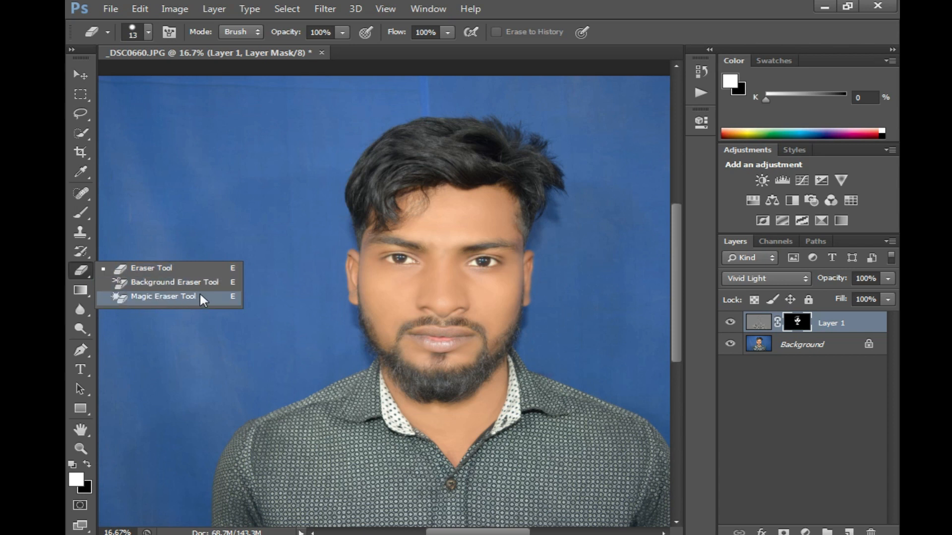
click(171, 284)
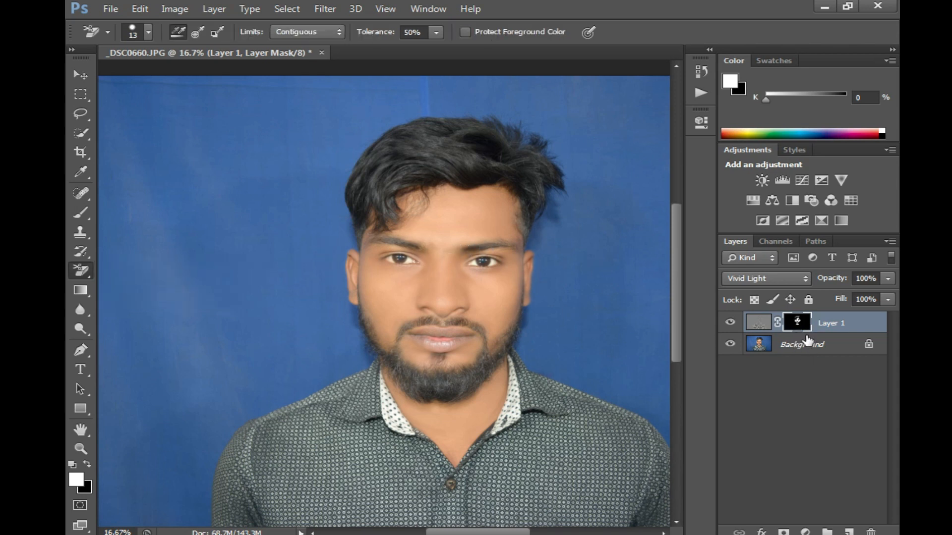
click(782, 347)
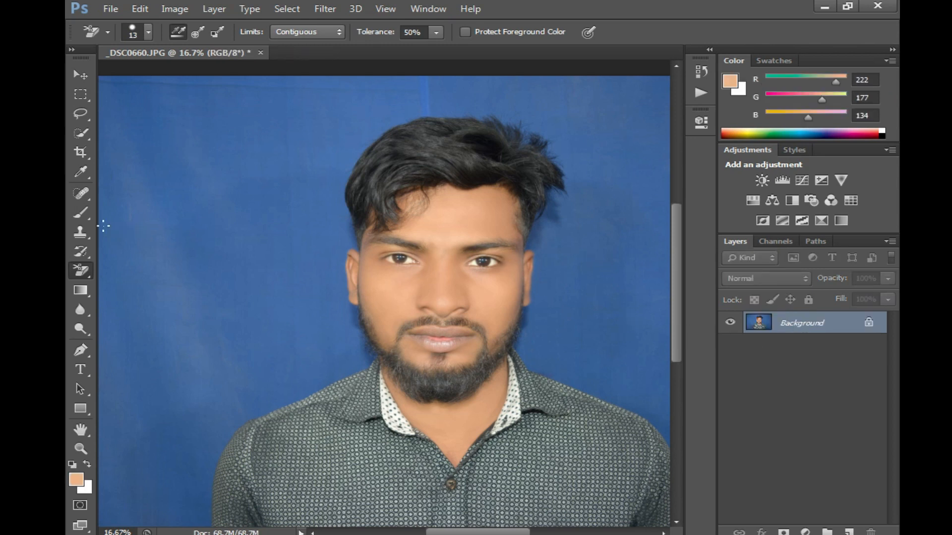
right_click(80, 272)
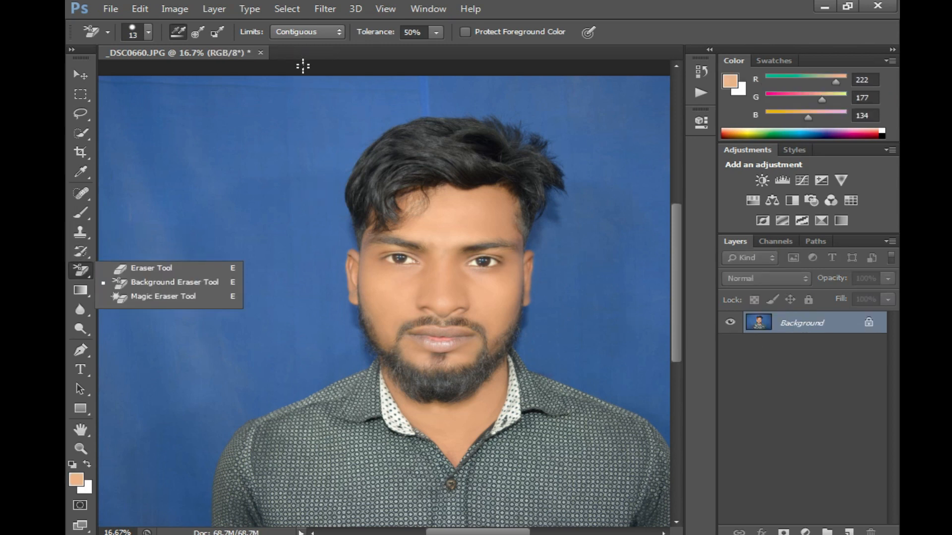
Set the Background Eraser to Contiguous limits and a 413 px brush, and sample the blue backdrop beside the hair.
click(335, 31)
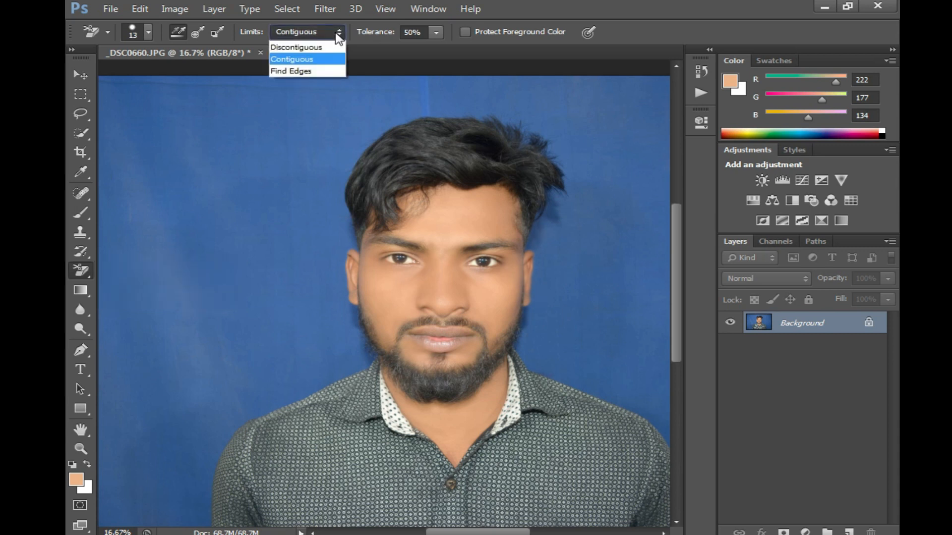
click(308, 59)
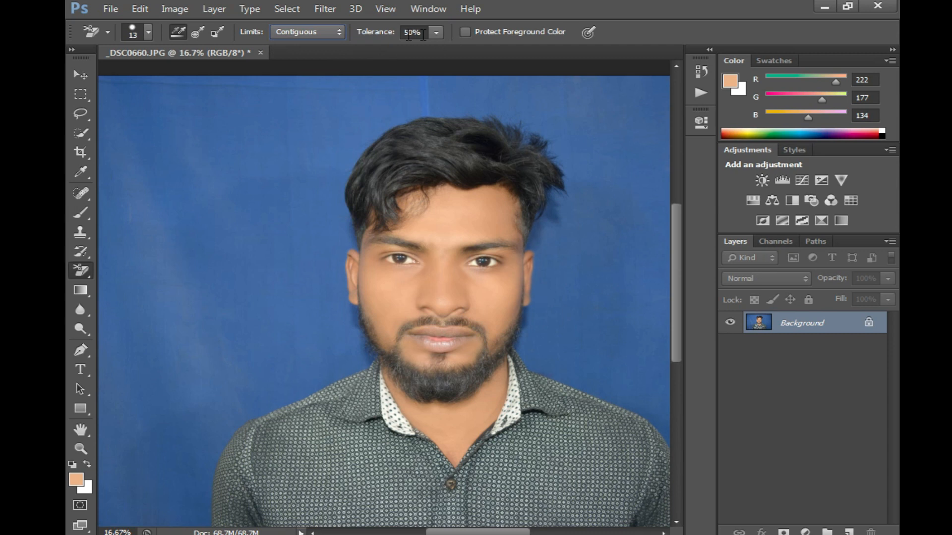
right_click(302, 205)
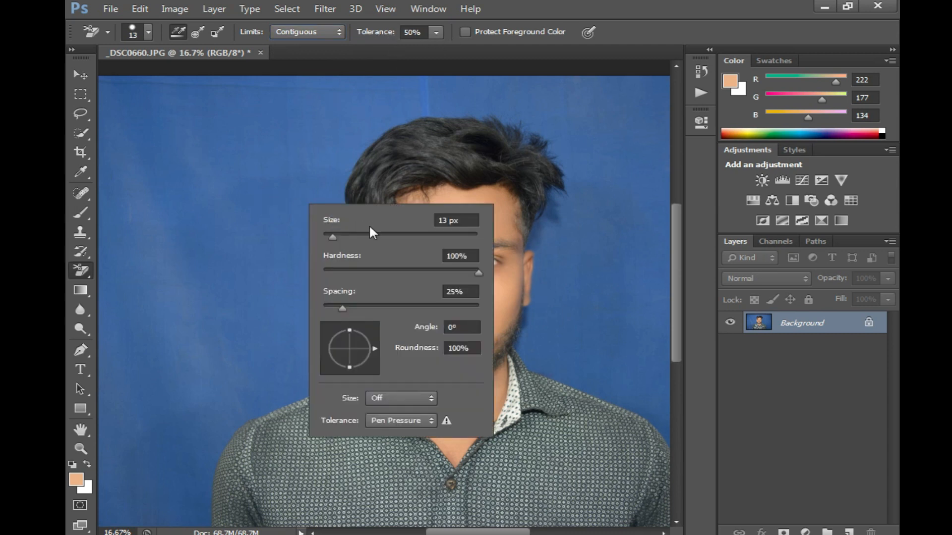
click(426, 234)
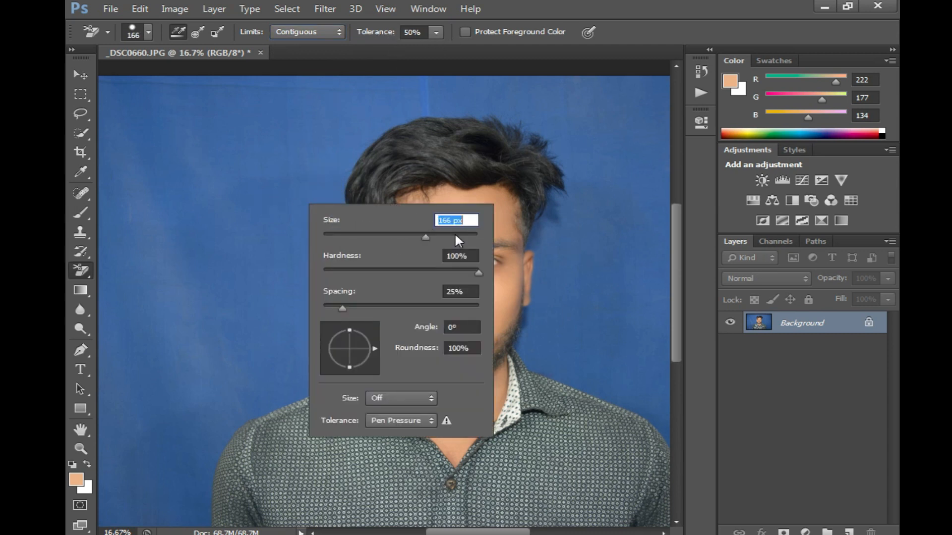
alt+click(309, 166)
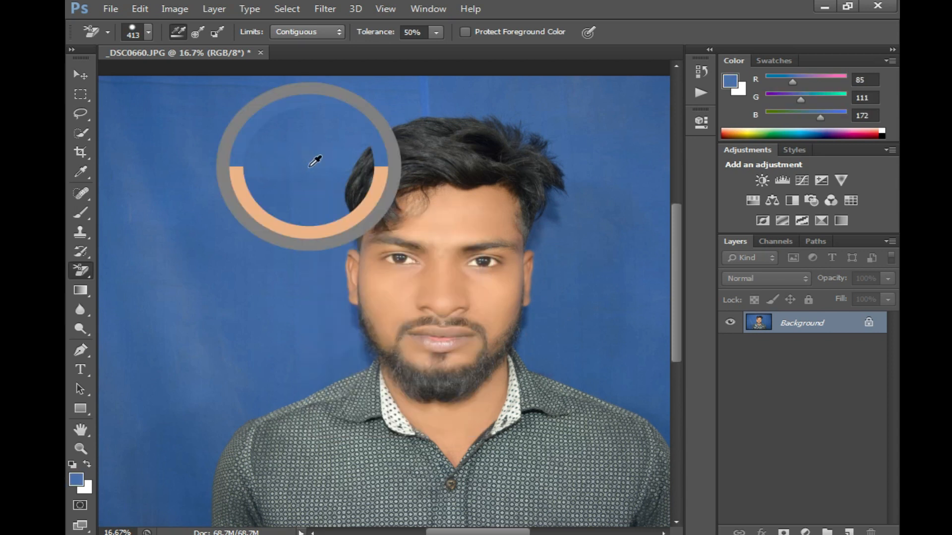
Try erasing the blue backdrop beside the man's hair and ear with Contiguous limits, and undo the strokes.
mouse_move(308, 168)
mouse_down()
mouse_move(324, 171)
mouse_move(341, 203)
mouse_move(335, 347)
mouse_move(312, 342)
mouse_up()
key(ctrl+z)
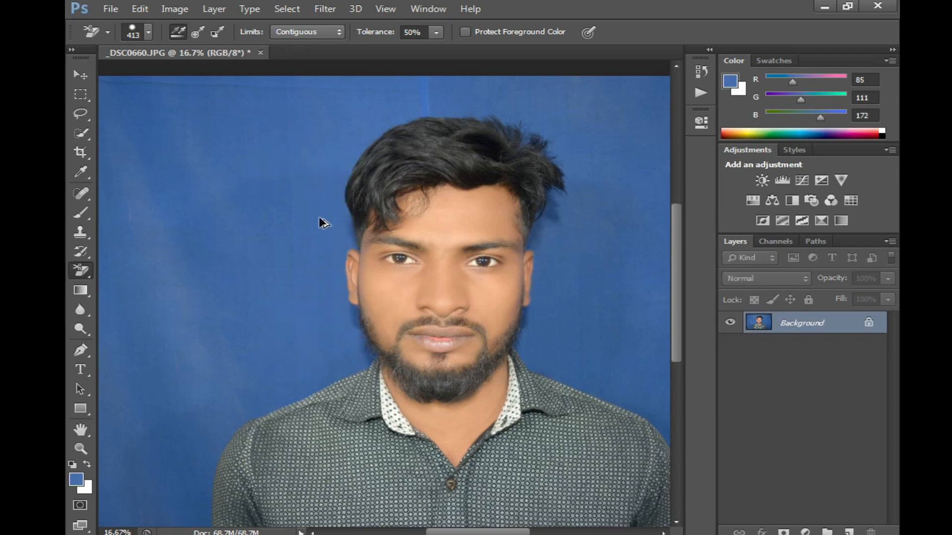
alt+click(331, 168)
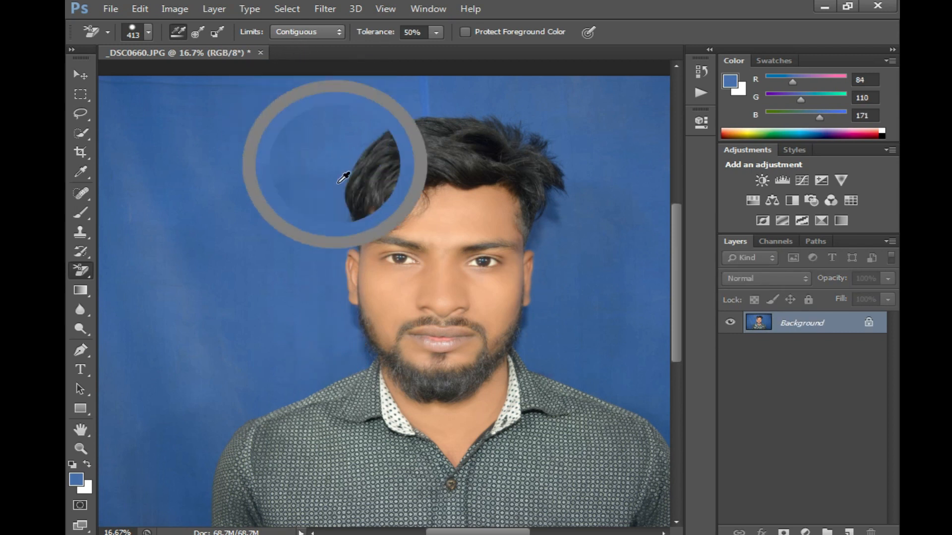
drag(319, 168, 341, 341)
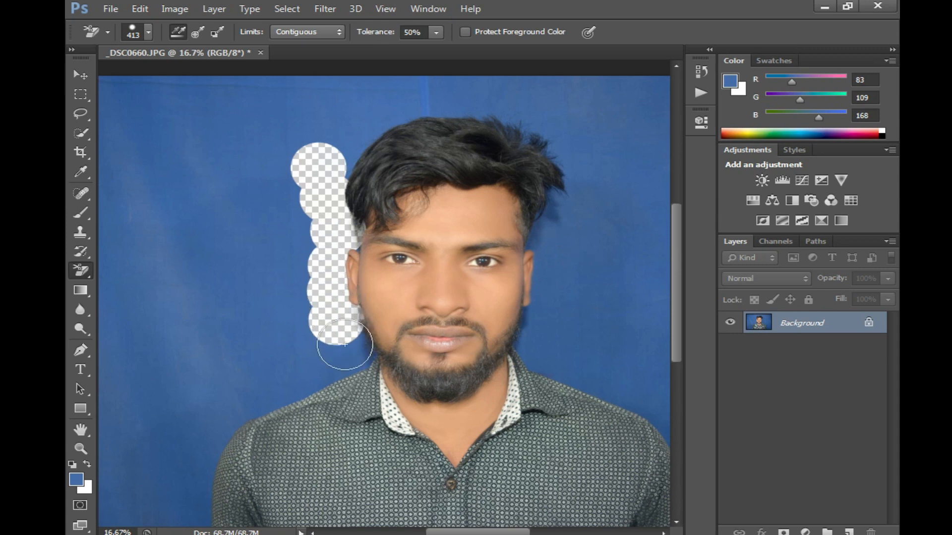
key(ctrl+z)
Set the eraser limits to Discontiguous, try erasing the backdrop along the head and shoulder, and undo the erasing.
click(325, 31)
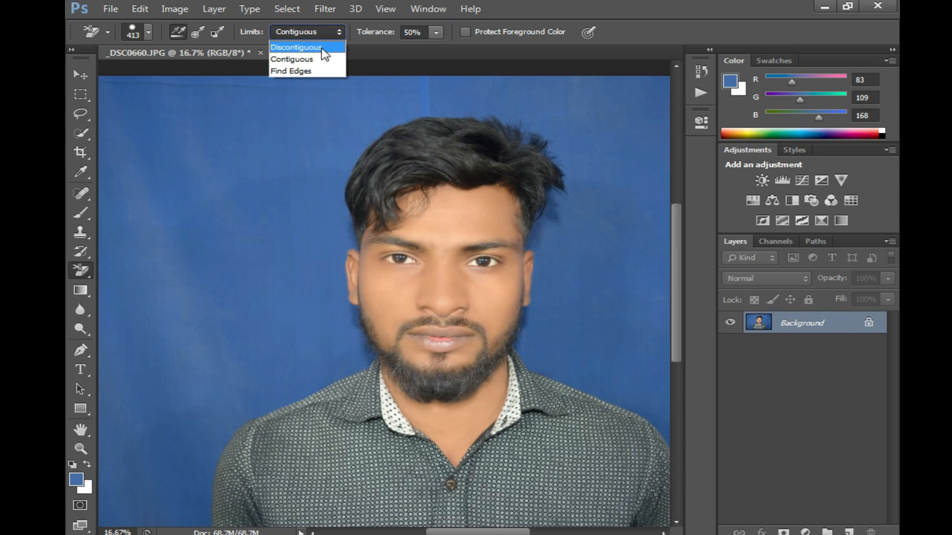
click(324, 49)
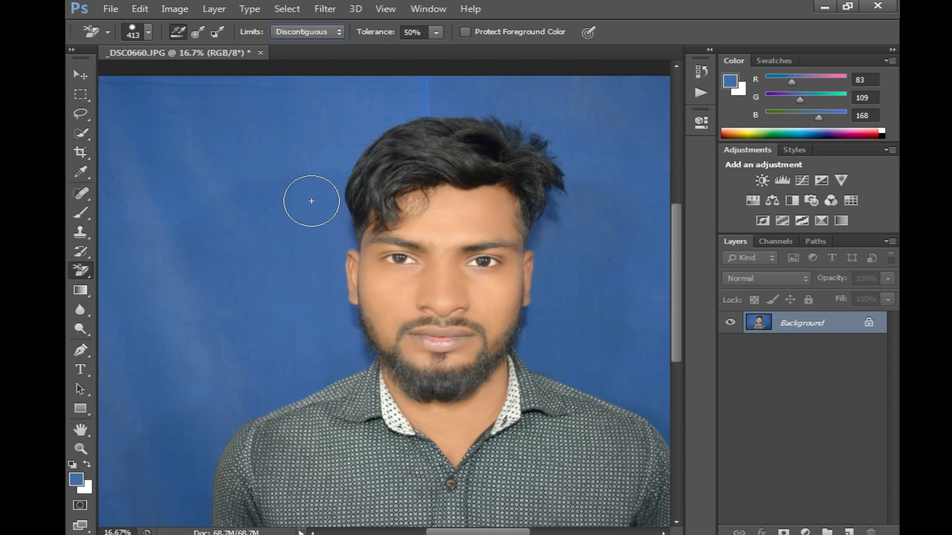
alt+click(313, 154)
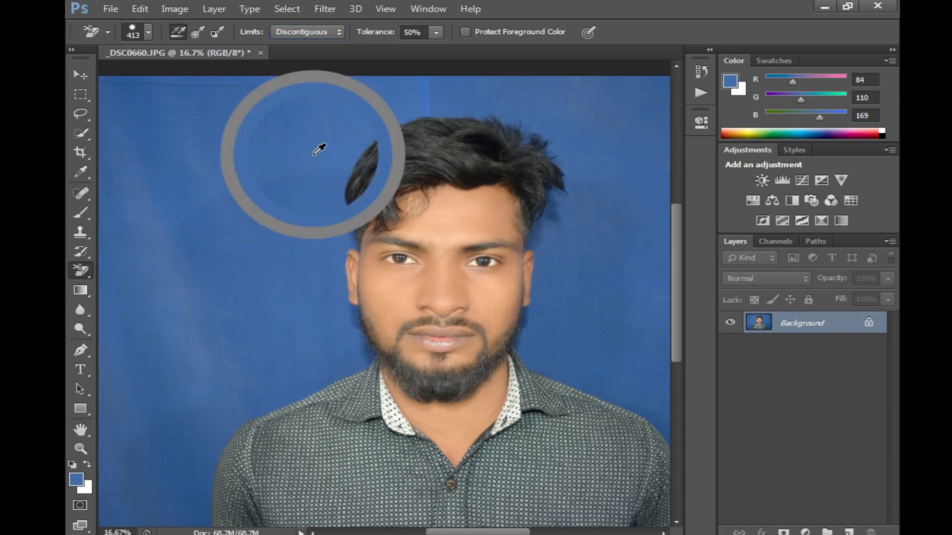
mouse_move(312, 153)
mouse_down()
mouse_move(338, 214)
mouse_move(328, 297)
mouse_move(345, 354)
mouse_move(212, 436)
mouse_move(199, 521)
mouse_up()
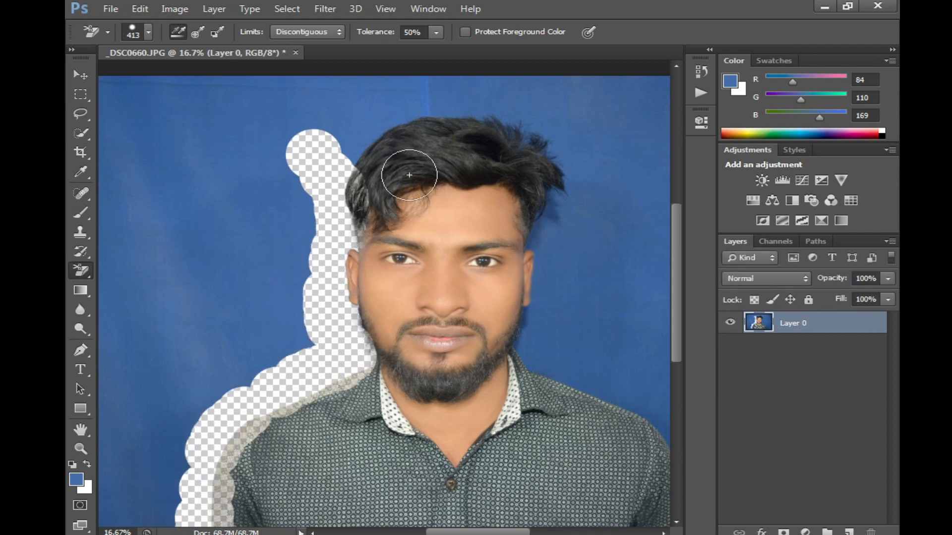
key(ctrl+z)
Lower the eraser tolerance to 26%, try erasing the backdrop around the hair and shoulder, and revert the erasing.
drag(434, 49, 419, 49)
mouse_move(321, 180)
mouse_down()
mouse_move(338, 241)
mouse_move(333, 312)
mouse_move(346, 360)
mouse_move(266, 408)
mouse_move(208, 460)
mouse_move(185, 531)
mouse_move(295, 290)
mouse_move(303, 343)
mouse_move(315, 185)
mouse_move(381, 119)
mouse_move(370, 137)
mouse_move(409, 111)
mouse_move(447, 110)
mouse_move(533, 141)
mouse_move(557, 179)
mouse_move(548, 159)
mouse_up()
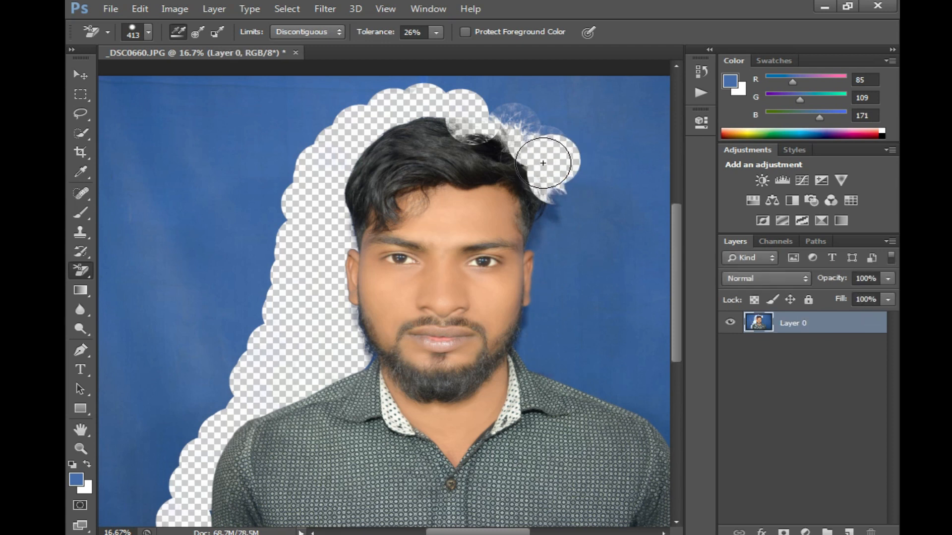
key(F12)
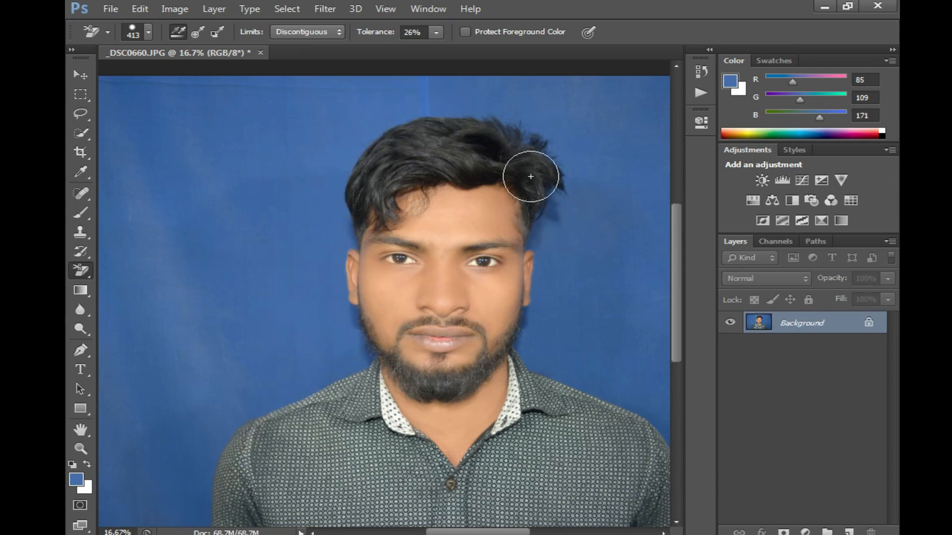
mouse_move(590, 215)
mouse_down()
mouse_move(565, 203)
mouse_move(570, 172)
mouse_move(546, 143)
mouse_move(490, 119)
mouse_move(434, 115)
mouse_move(391, 132)
mouse_move(332, 184)
mouse_up()
key(F12)
Set the eraser sampling to Once, try erasing the backdrop around the man, and undo the erasing.
click(197, 32)
mouse_move(318, 122)
mouse_down()
mouse_move(339, 154)
mouse_move(339, 317)
mouse_move(191, 516)
mouse_up()
mouse_move(239, 444)
mouse_down()
mouse_move(285, 351)
mouse_move(337, 131)
mouse_move(382, 115)
mouse_move(409, 116)
mouse_move(377, 126)
mouse_move(493, 112)
mouse_move(544, 140)
mouse_move(558, 198)
mouse_move(532, 239)
mouse_move(523, 347)
mouse_move(580, 383)
mouse_move(624, 449)
mouse_up()
key(ctrl+z)
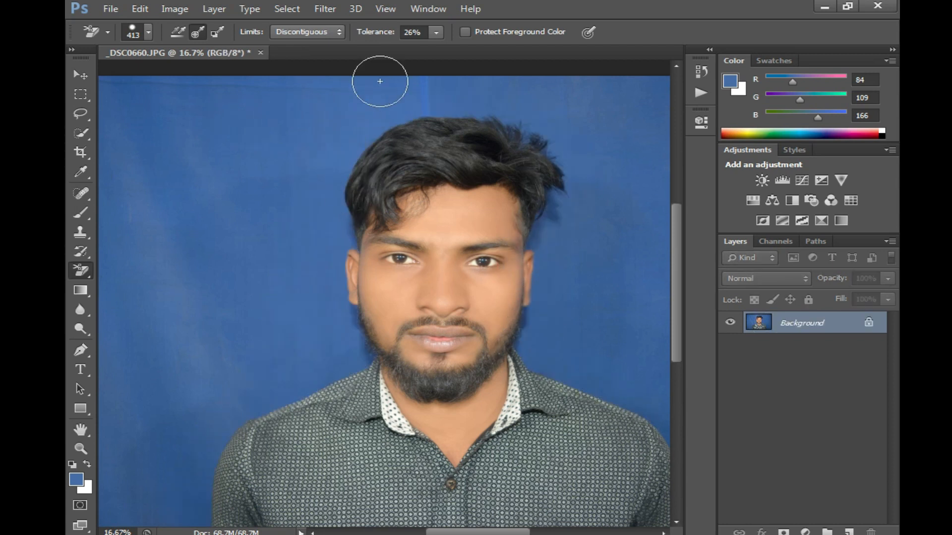
Keep the eraser limits on Discontiguous, sample the blue beside the shoulder, and erase the backdrop around the man's head and shoulders.
click(331, 33)
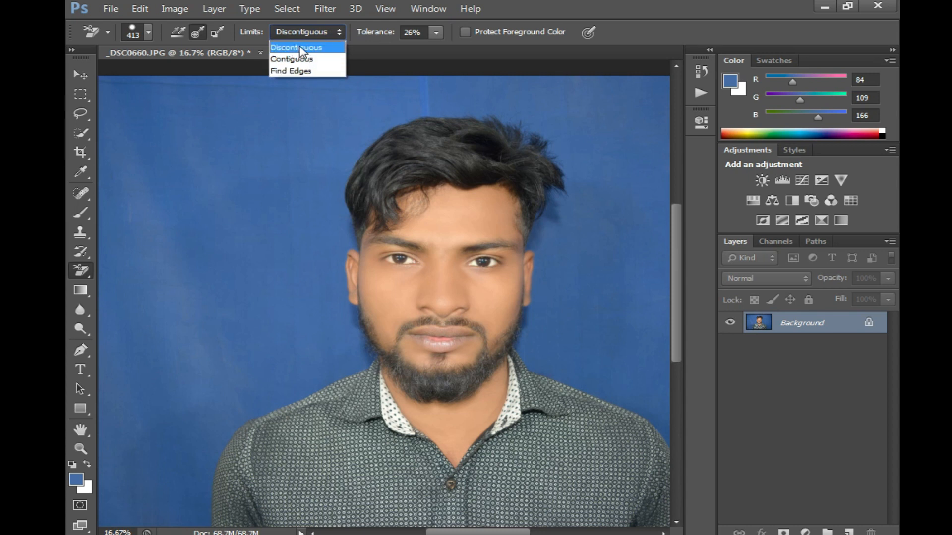
click(300, 48)
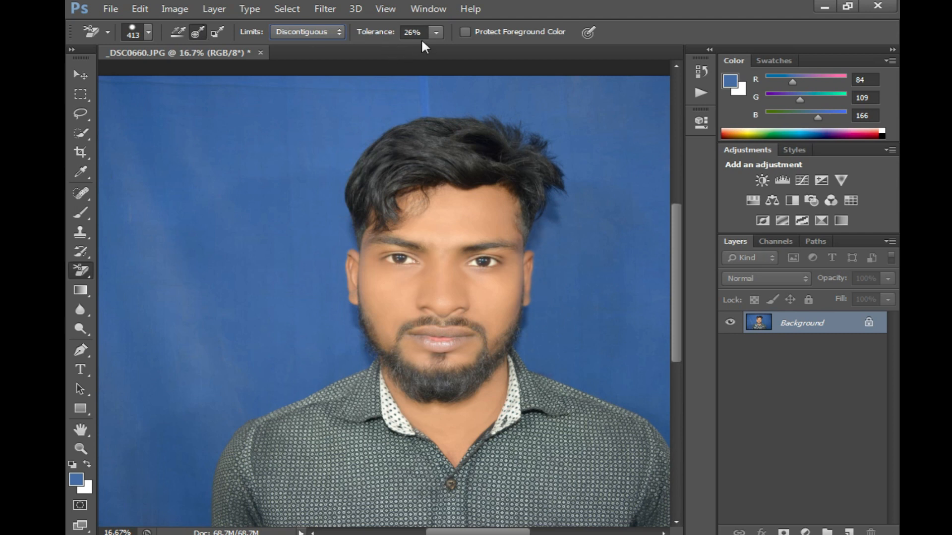
drag(595, 343, 504, 299)
alt+click(538, 316)
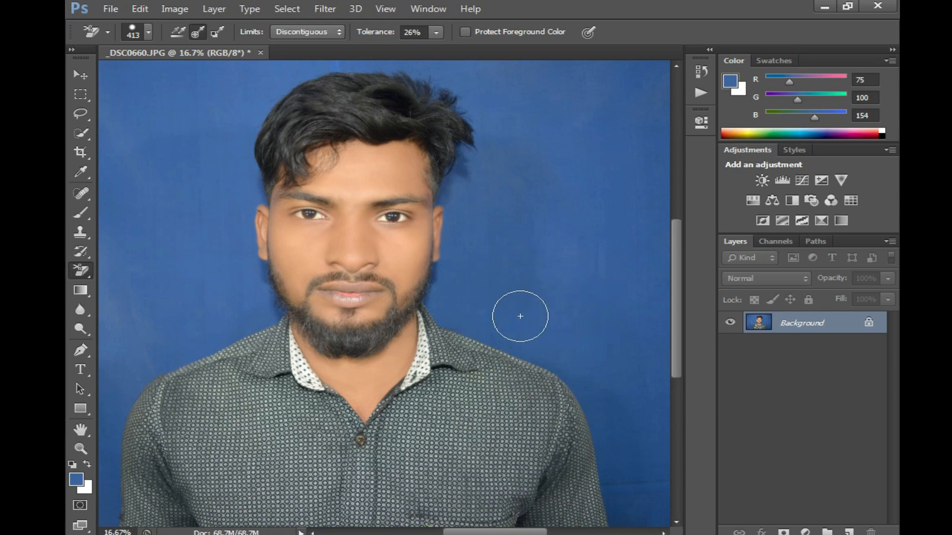
alt+click(534, 314)
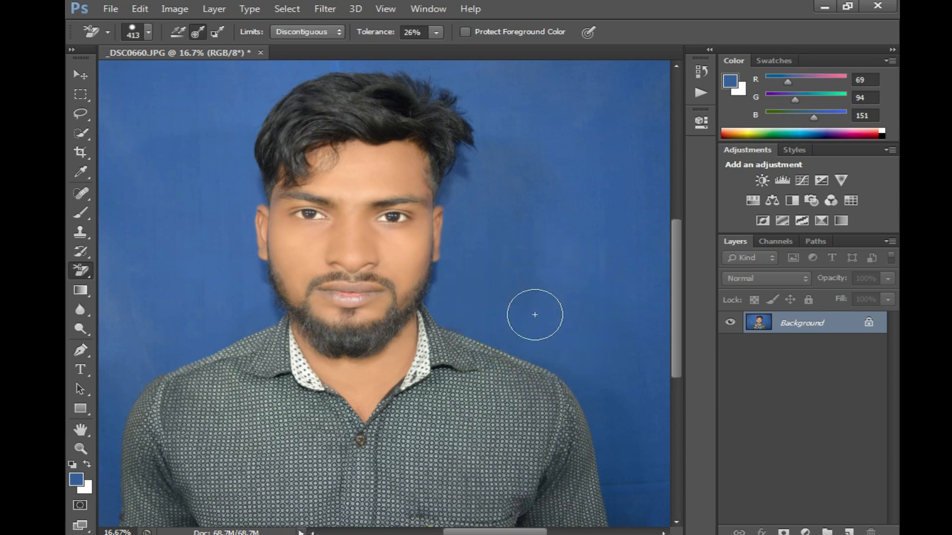
mouse_move(534, 315)
mouse_down()
mouse_move(505, 315)
mouse_move(520, 348)
mouse_move(569, 383)
mouse_move(609, 514)
mouse_move(570, 424)
mouse_move(510, 359)
mouse_move(440, 314)
mouse_move(457, 246)
mouse_move(462, 130)
mouse_move(421, 87)
mouse_move(349, 75)
mouse_move(278, 94)
mouse_move(253, 145)
mouse_move(252, 246)
mouse_move(270, 321)
mouse_move(219, 348)
mouse_move(142, 427)
mouse_move(110, 512)
mouse_move(101, 510)
mouse_move(221, 298)
mouse_move(221, 276)
mouse_move(119, 415)
mouse_move(206, 187)
mouse_move(173, 296)
mouse_move(229, 153)
mouse_move(233, 58)
mouse_move(166, 219)
mouse_move(196, 105)
mouse_move(137, 279)
mouse_move(171, 216)
mouse_move(330, 69)
mouse_move(278, 84)
mouse_move(383, 49)
mouse_move(505, 132)
mouse_move(380, 67)
mouse_move(319, 68)
mouse_move(512, 182)
mouse_move(474, 282)
mouse_move(553, 291)
mouse_move(599, 445)
mouse_move(645, 381)
mouse_move(622, 320)
mouse_move(571, 265)
mouse_move(510, 263)
mouse_move(522, 67)
mouse_move(580, 247)
mouse_move(568, 57)
mouse_move(626, 320)
mouse_move(645, 214)
mouse_move(609, 59)
mouse_up()
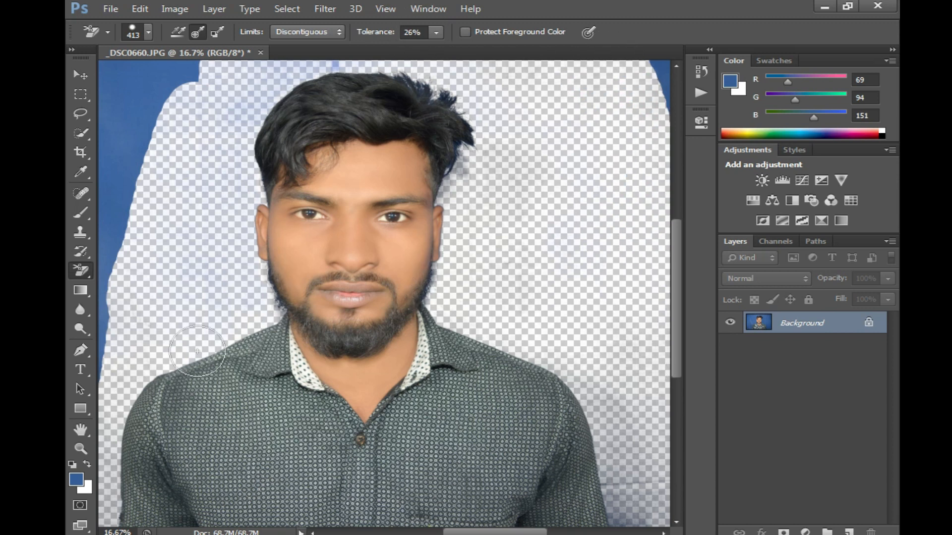
Erase the remaining blue backdrop out to the photo's edges with the Background Eraser.
key(ctrl+minus)
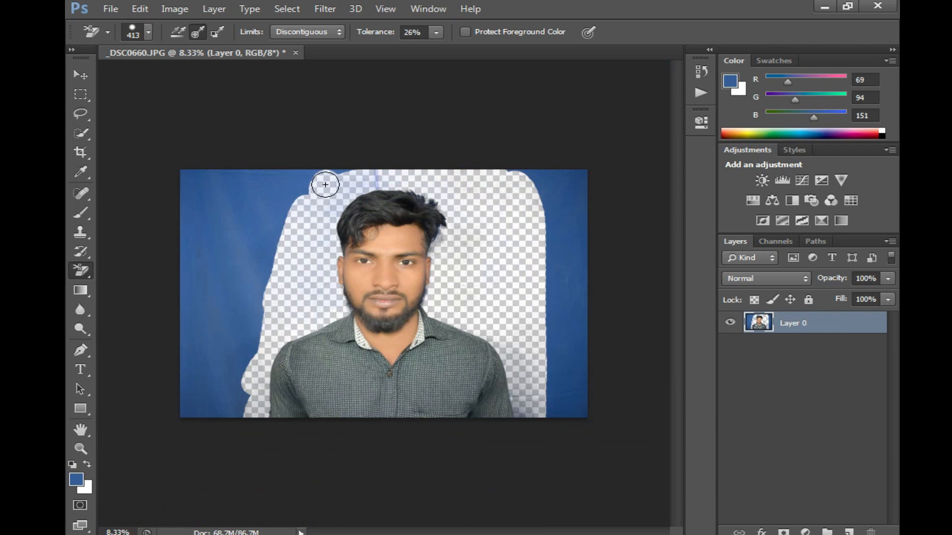
mouse_move(311, 177)
mouse_down()
mouse_move(355, 164)
mouse_move(248, 297)
mouse_move(267, 216)
mouse_move(233, 426)
mouse_move(224, 301)
mouse_move(202, 380)
mouse_move(220, 285)
mouse_move(288, 127)
mouse_move(255, 237)
mouse_move(285, 161)
mouse_move(358, 161)
mouse_up()
mouse_move(527, 170)
mouse_down()
mouse_move(534, 269)
mouse_move(504, 151)
mouse_move(548, 294)
mouse_move(548, 433)
mouse_move(554, 158)
mouse_move(581, 372)
mouse_up()
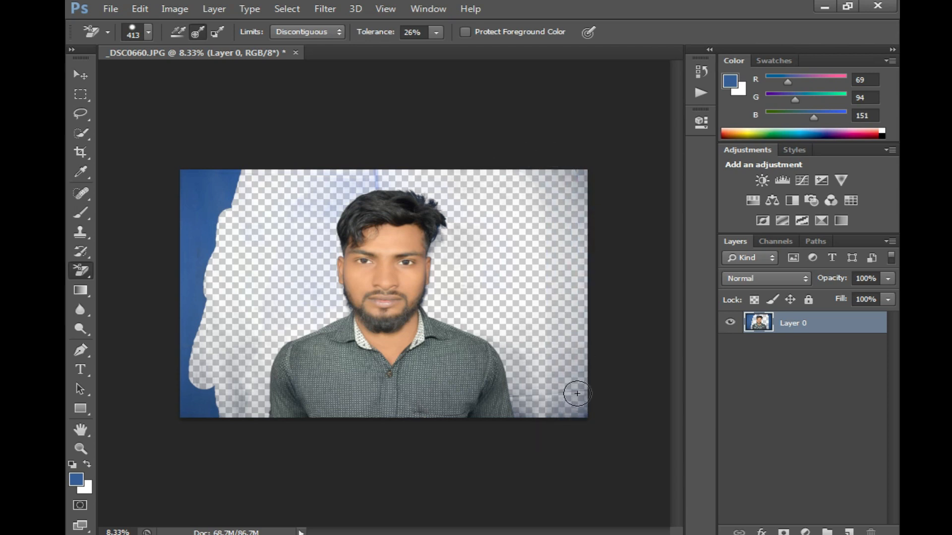
mouse_move(295, 167)
mouse_down()
mouse_move(217, 250)
mouse_move(184, 341)
mouse_move(211, 157)
mouse_move(215, 213)
mouse_move(245, 172)
mouse_move(182, 189)
mouse_move(169, 282)
mouse_move(194, 384)
mouse_move(218, 420)
mouse_move(172, 413)
mouse_up()
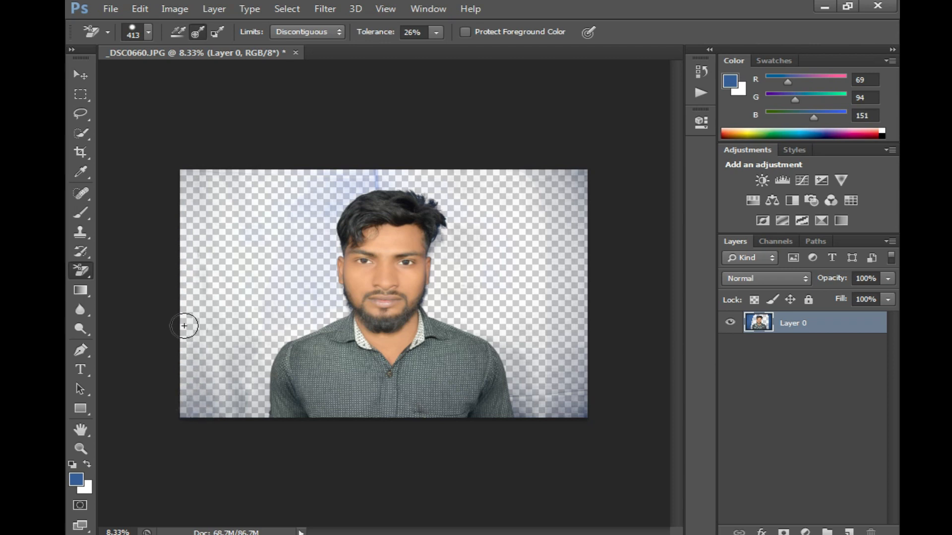
mouse_move(570, 379)
mouse_down()
mouse_move(585, 147)
mouse_move(554, 363)
mouse_move(553, 246)
mouse_move(551, 408)
mouse_move(552, 230)
mouse_up()
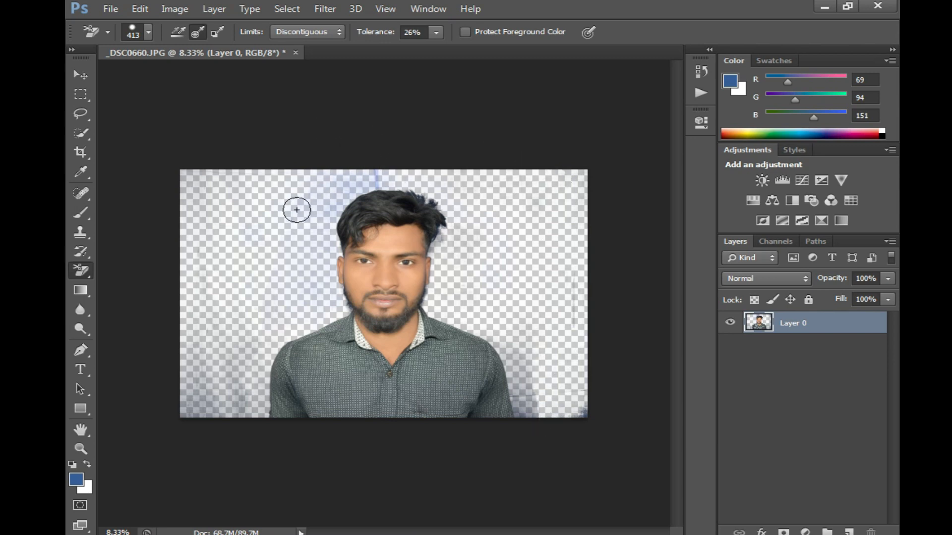
Add a bright blue Solid Color fill layer and place the portrait layer above it.
alt+click(313, 191)
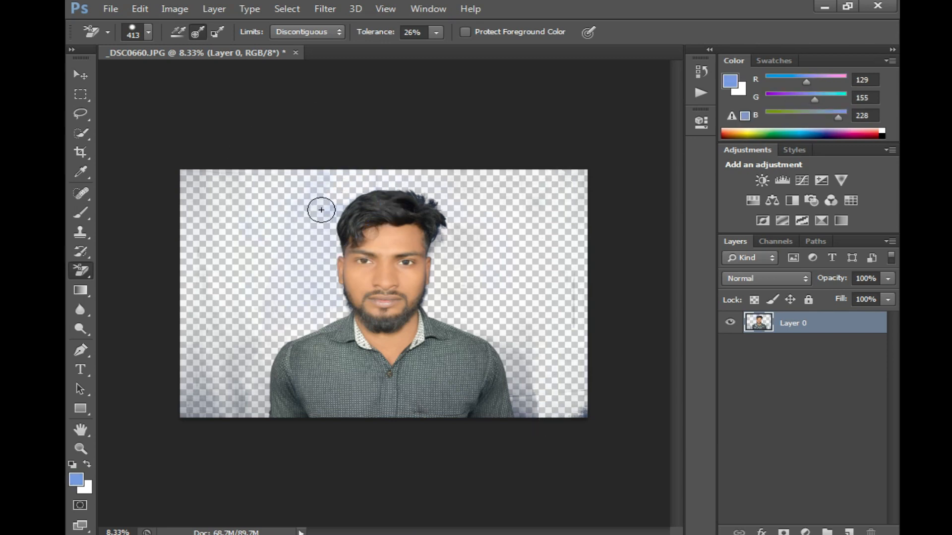
ctrl+double_click(429, 280)
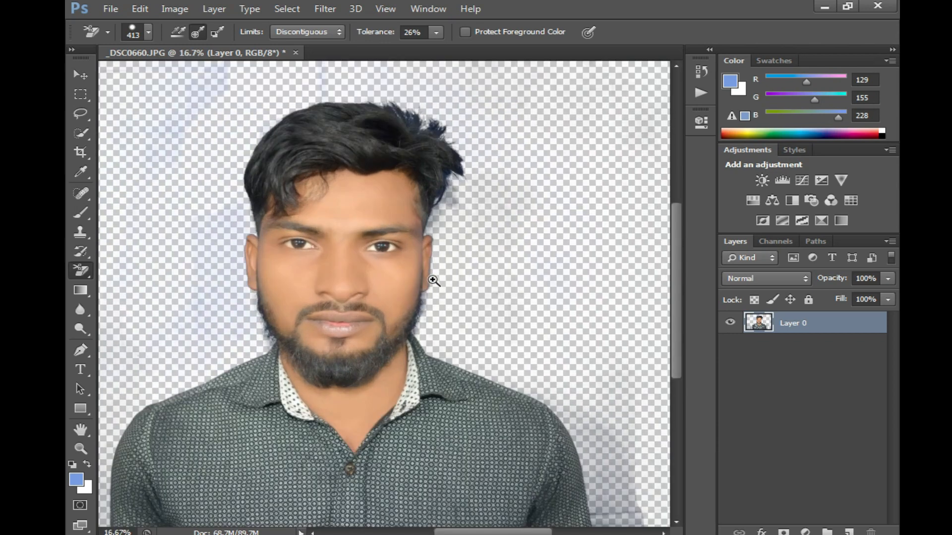
ctrl+alt+click(463, 288)
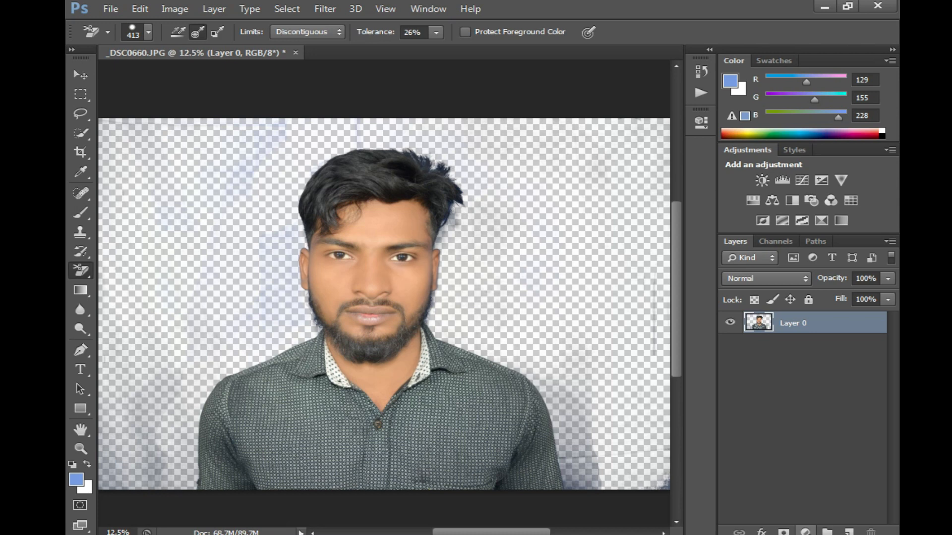
click(804, 532)
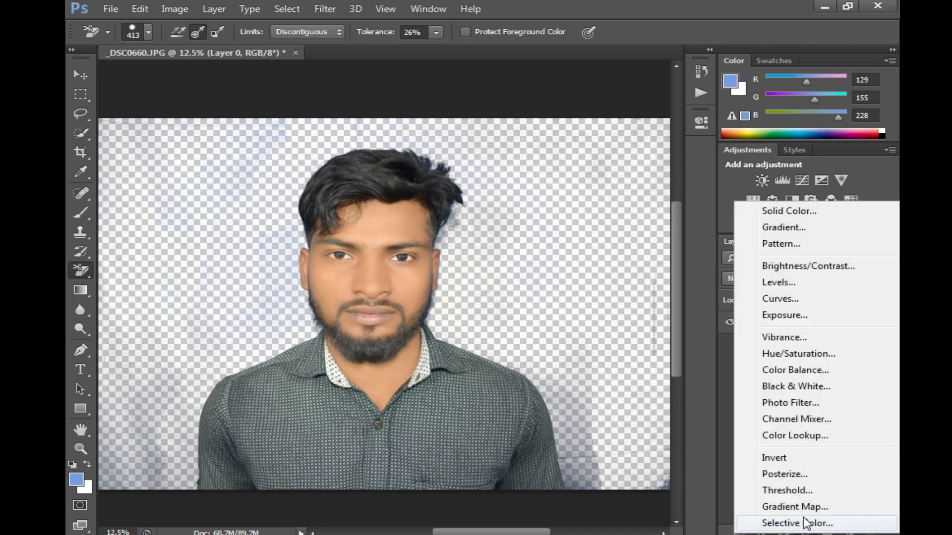
click(772, 210)
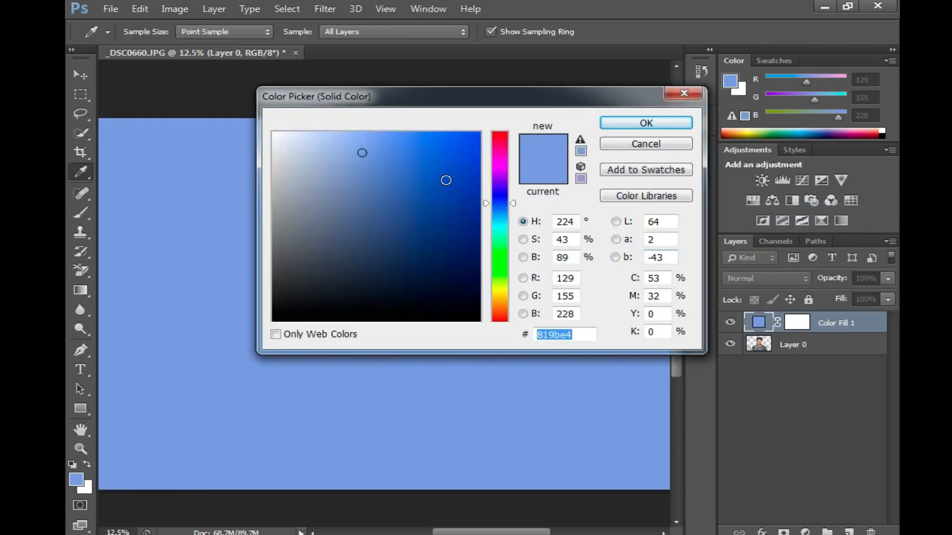
click(409, 144)
click(664, 123)
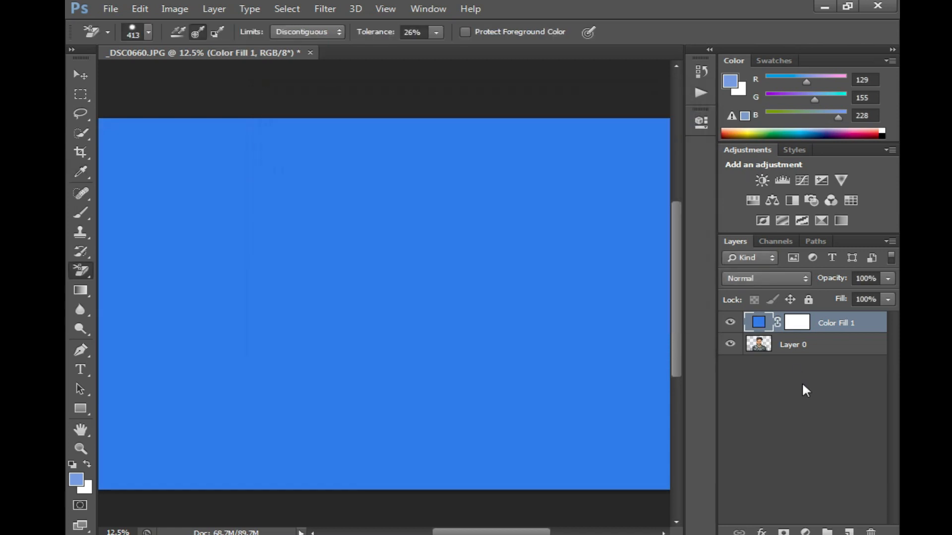
click(805, 345)
drag(805, 345, 808, 318)
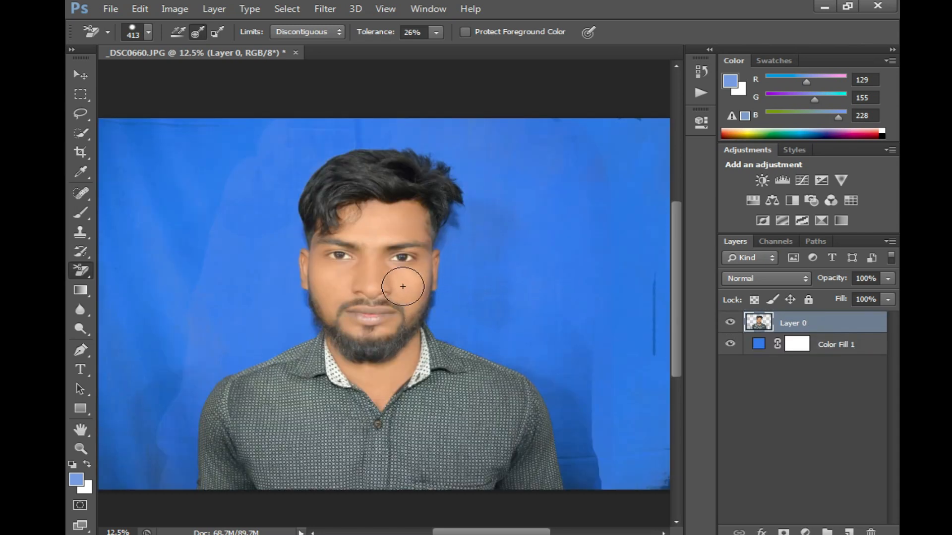
Sample the leftover backdrop tint and erase it beside the man's face with the Background Eraser.
scroll(403, 287, up, 2)
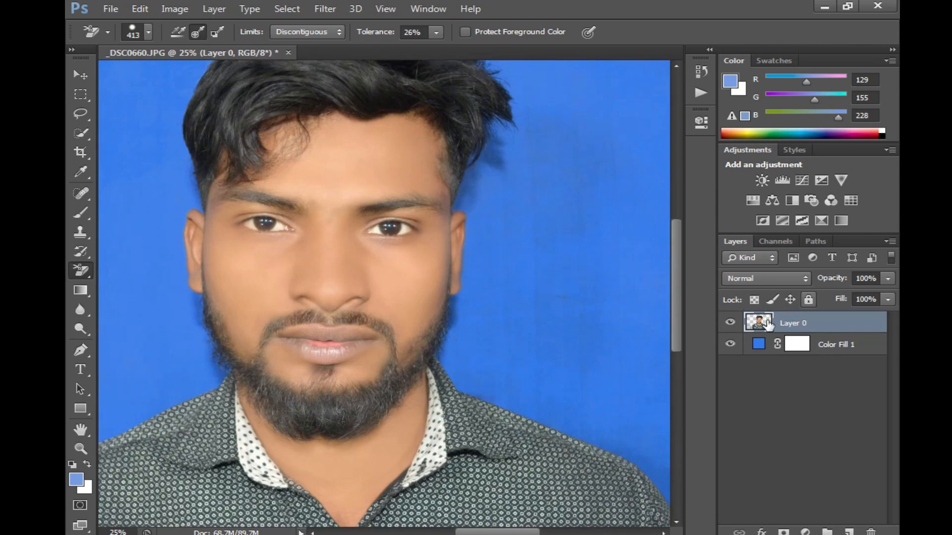
key(alt)
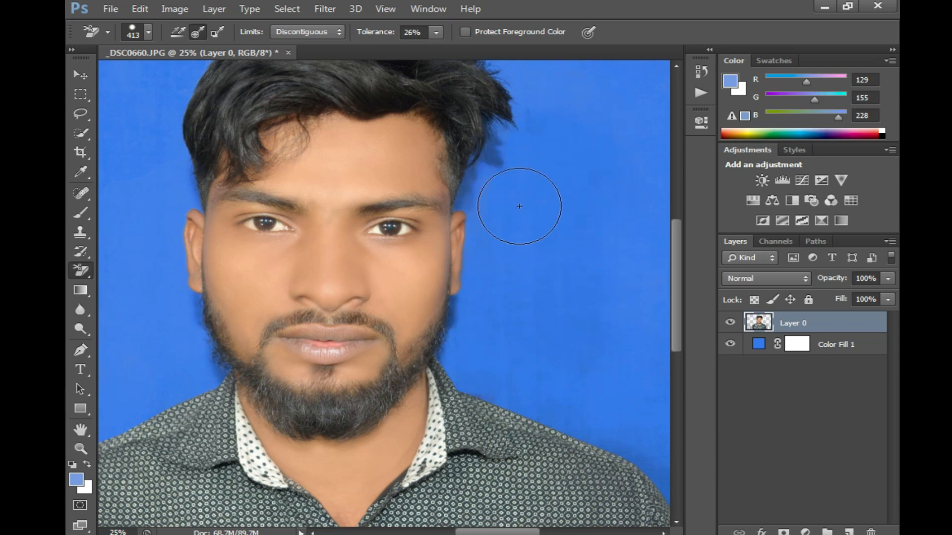
scroll(608, 357, down, 1)
alt+click(603, 321)
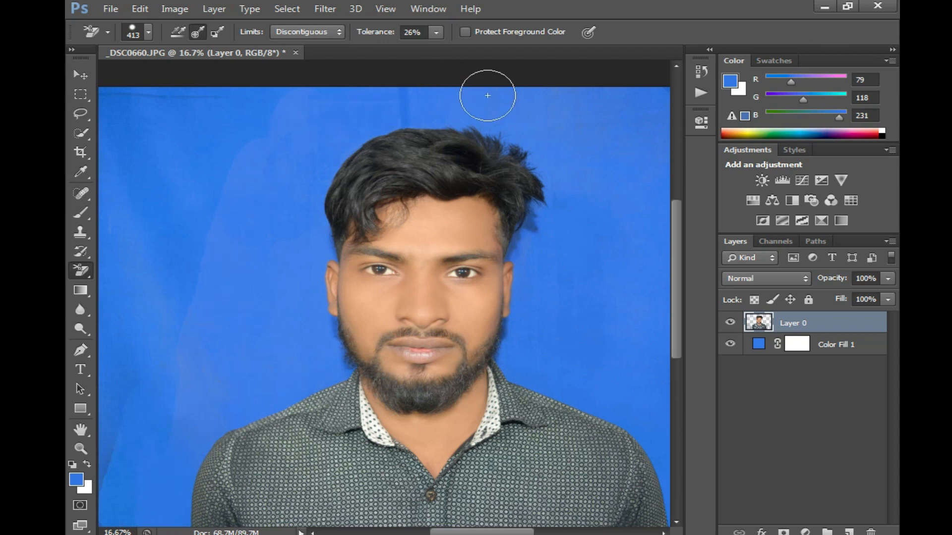
Sample the backdrop above the hair and near the cheek, try erasing beside the cheek, and undo the erasing.
alt+click(396, 104)
alt+click(309, 311)
click(330, 324)
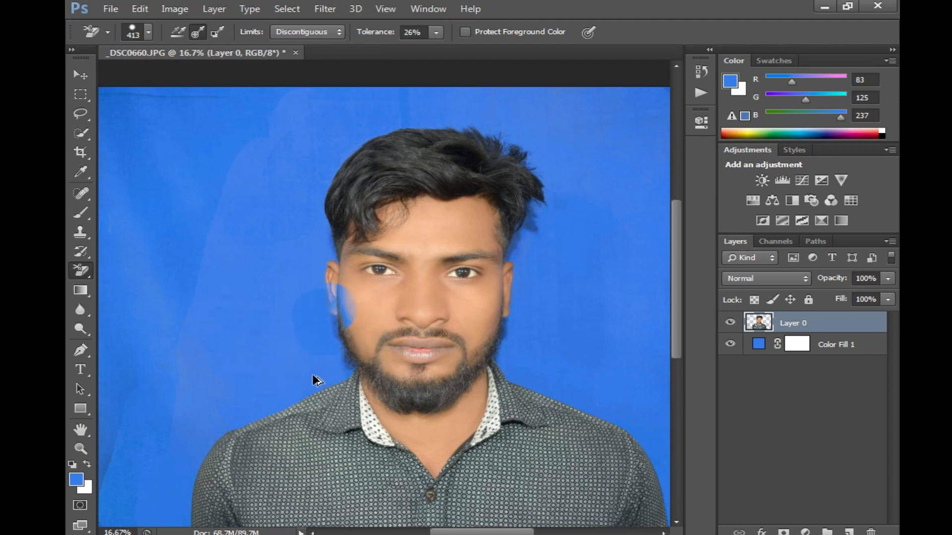
key(ctrl+z)
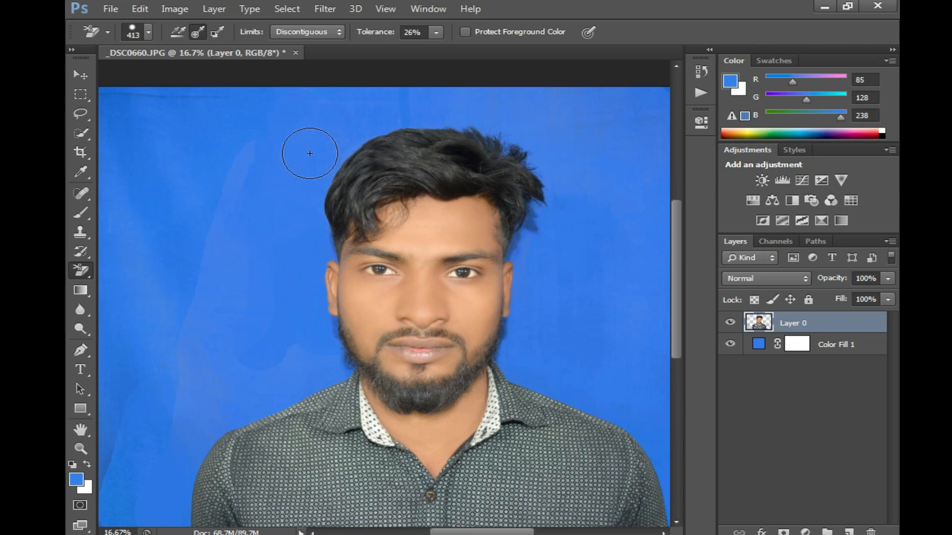
Sample the dark shadow under the hair near the ear and try to erase it with the Background Eraser.
scroll(505, 336, down, 1)
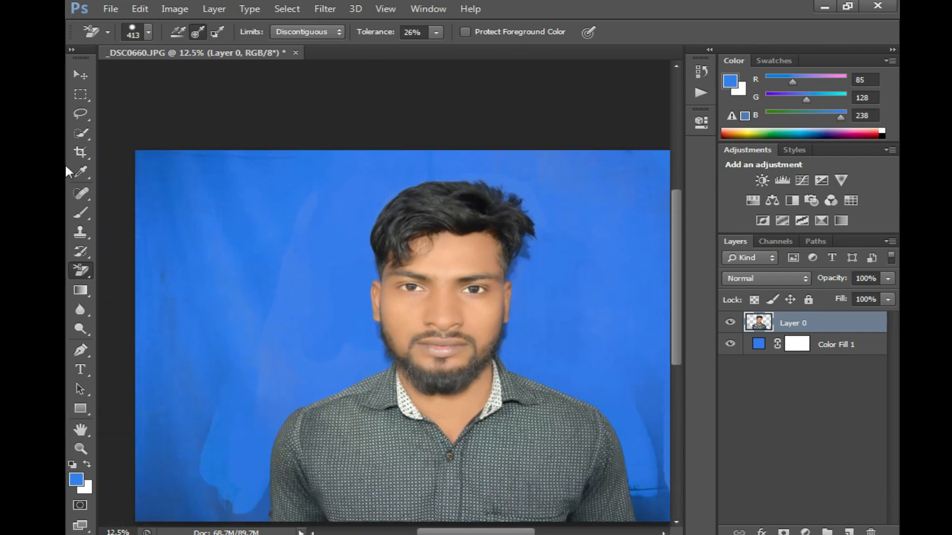
scroll(498, 285, up, 1)
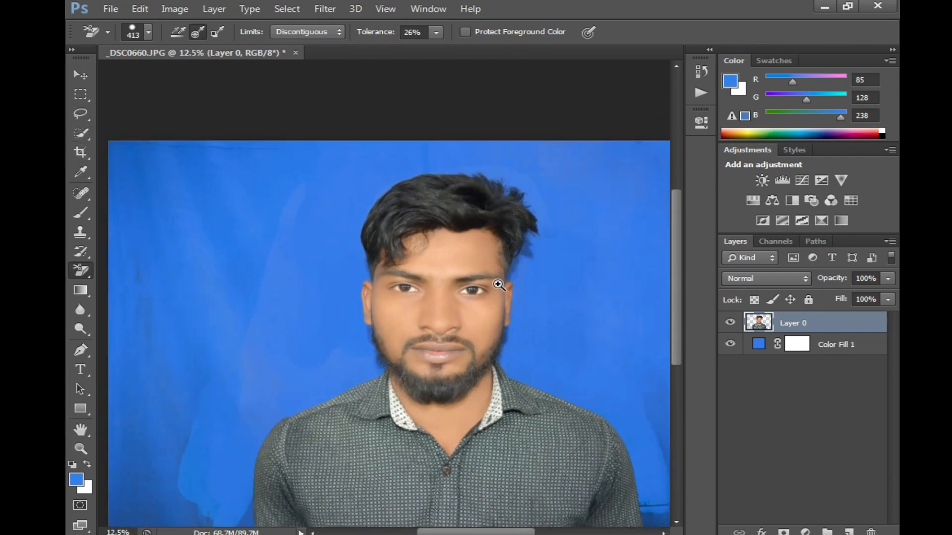
scroll(498, 285, up, 4)
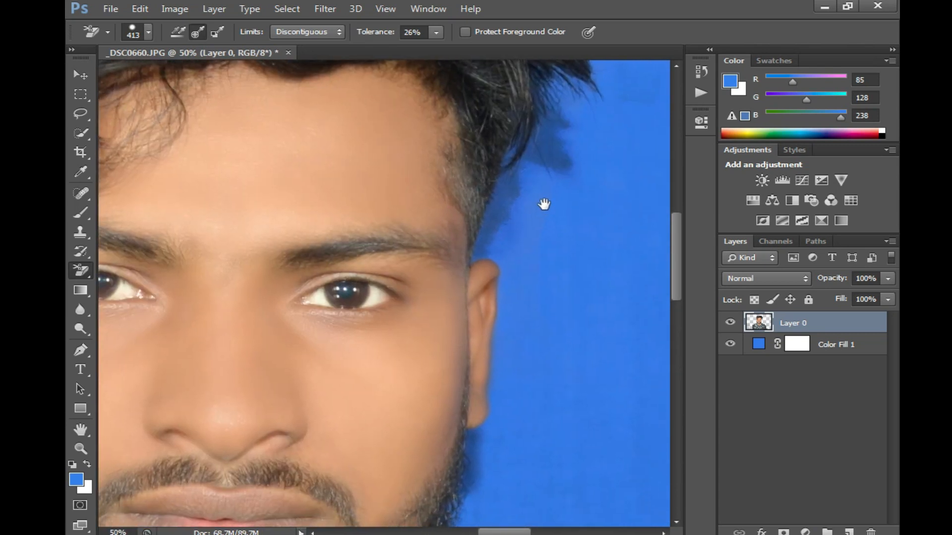
drag(545, 204, 476, 261)
alt+click(489, 215)
mouse_move(485, 213)
mouse_down()
mouse_move(499, 204)
mouse_move(480, 281)
mouse_move(531, 183)
mouse_move(535, 240)
mouse_move(524, 235)
mouse_up()
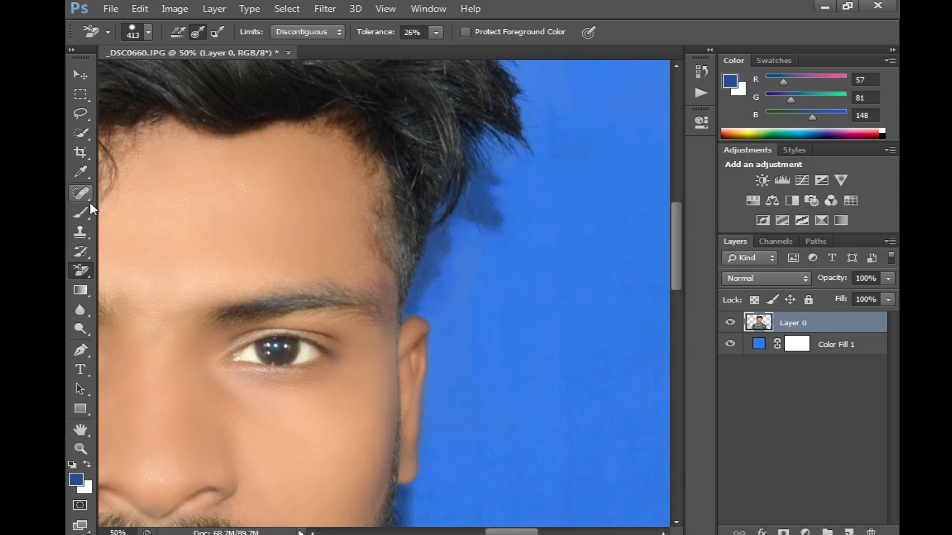
Switch to the regular Eraser with a 92 px brush and erase the shadow and stray hair tips above the ear.
right_click(86, 276)
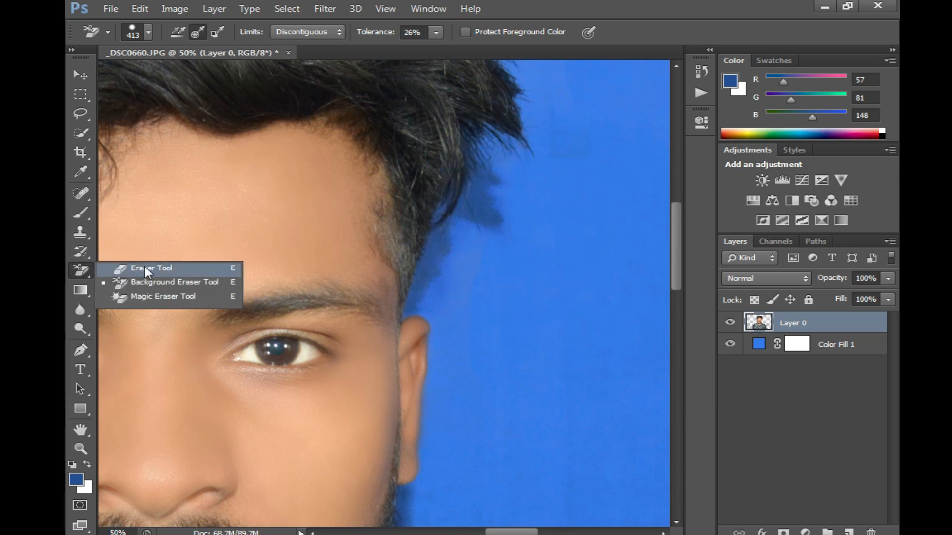
click(147, 272)
right_click(564, 274)
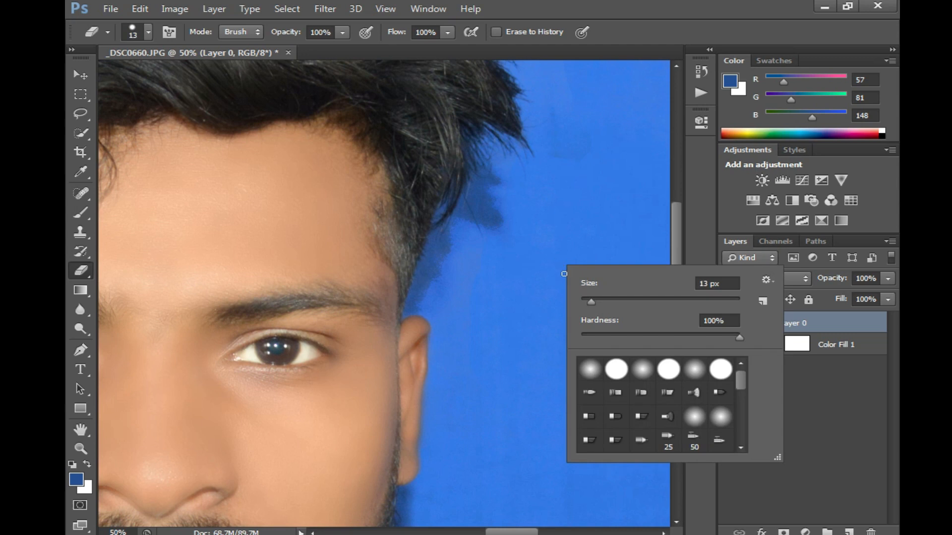
right_click(546, 221)
click(638, 252)
mouse_move(516, 247)
mouse_down()
mouse_move(526, 195)
mouse_move(476, 244)
mouse_move(509, 176)
mouse_move(485, 200)
mouse_move(455, 275)
mouse_move(502, 186)
mouse_move(428, 302)
mouse_move(488, 175)
mouse_up()
drag(430, 281, 422, 298)
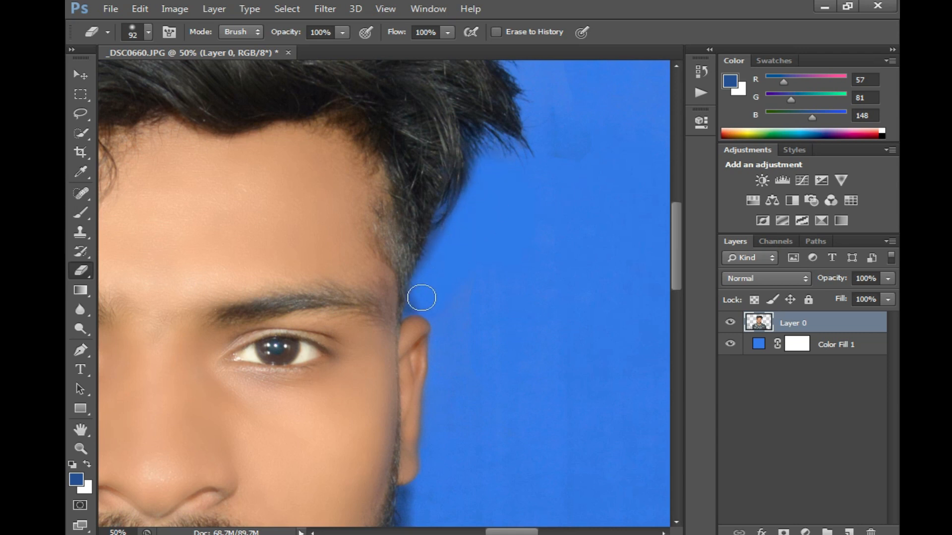
drag(501, 189, 524, 115)
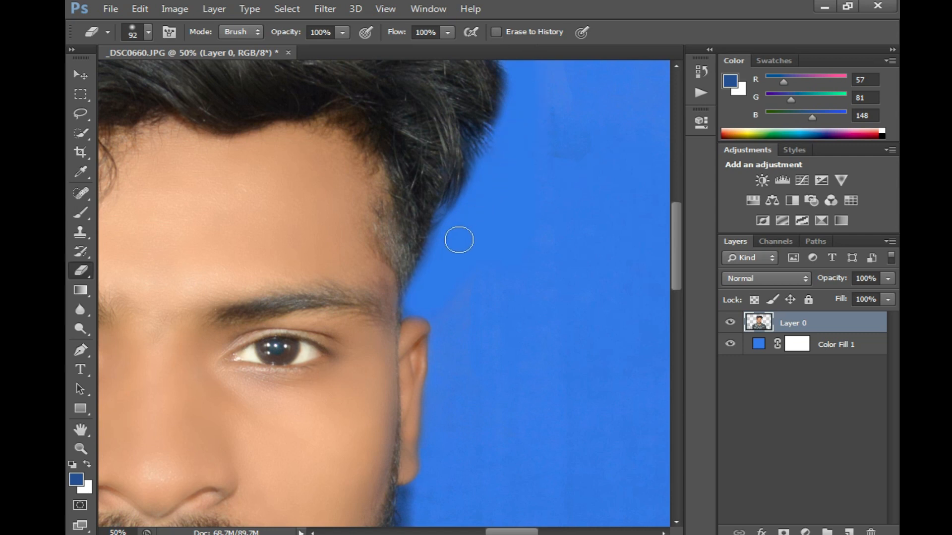
Erase the dark fringe along the beard and jaw with the Eraser.
scroll(520, 304, down, 6)
drag(479, 212, 450, 315)
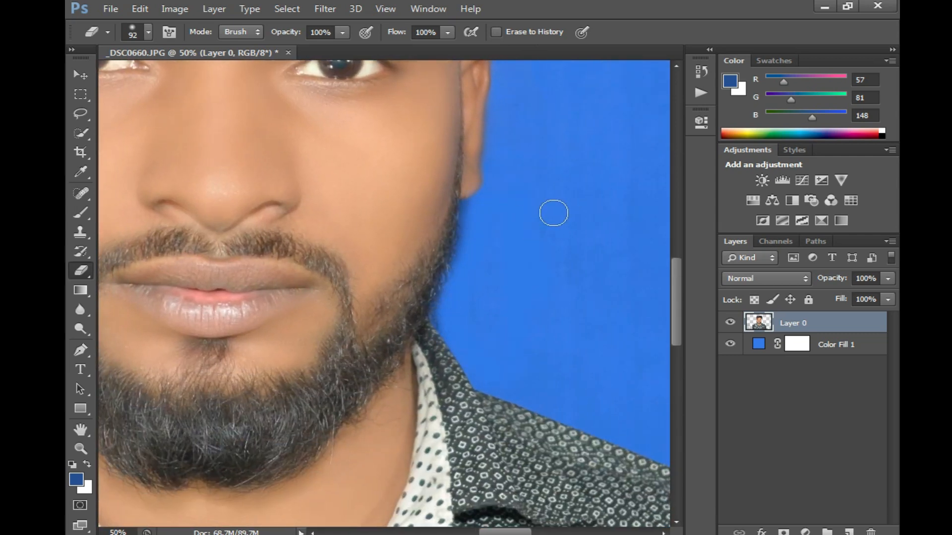
drag(315, 294, 659, 341)
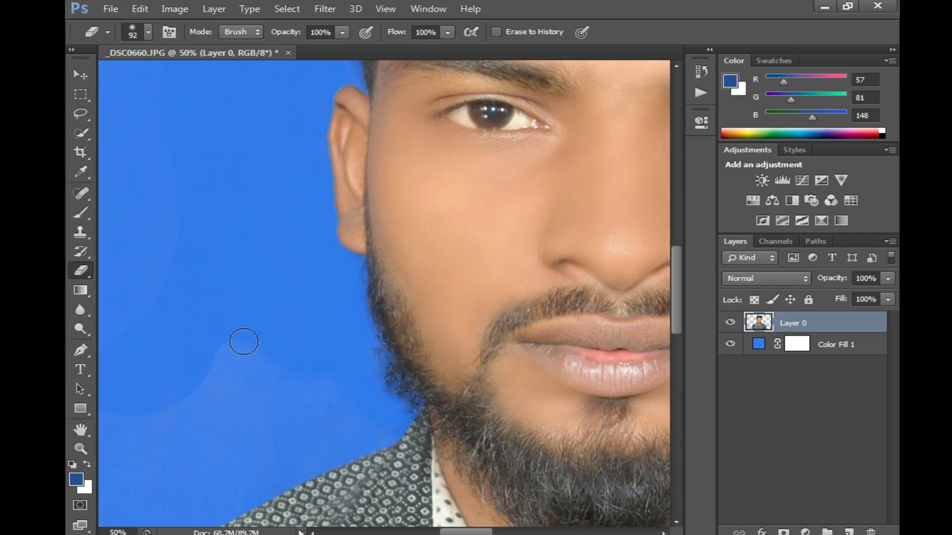
Enlarge the Eraser brush to 329 px and erase the leftover tint above the man's shoulder.
alt+click(303, 356)
alt+click(367, 365)
alt+click(368, 366)
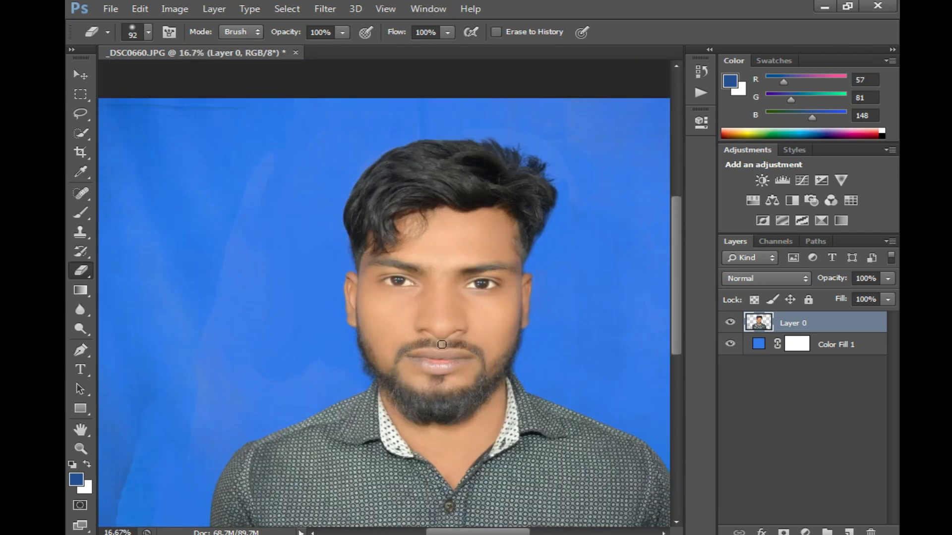
right_click(445, 344)
click(601, 371)
click(312, 371)
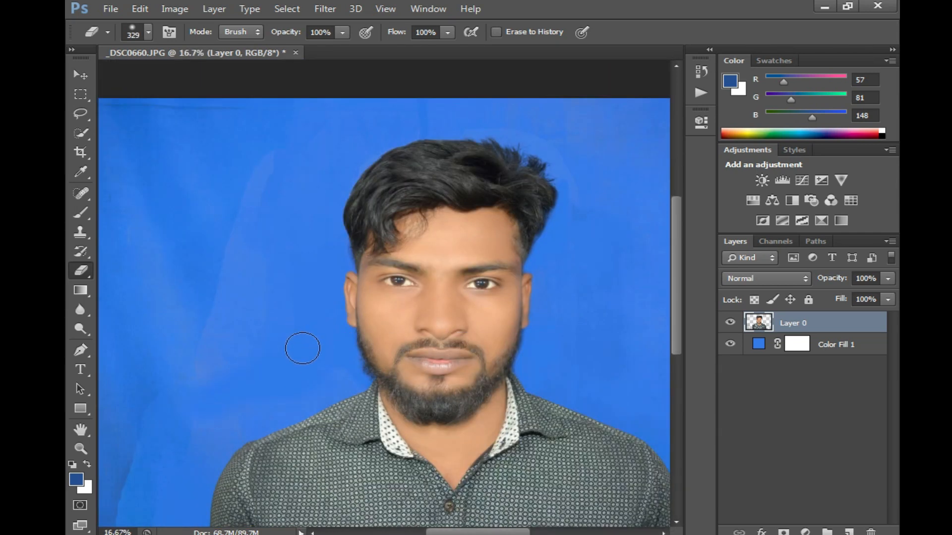
Crop the photo closely around the man's head and shoulders, trimming the excess blue backdrop on all sides.
scroll(594, 243, down, 2)
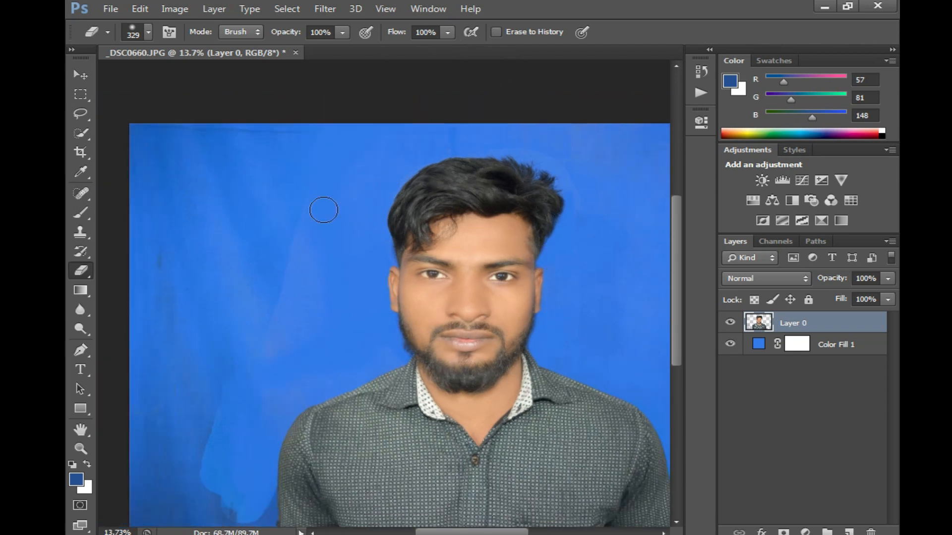
click(81, 151)
click(347, 191)
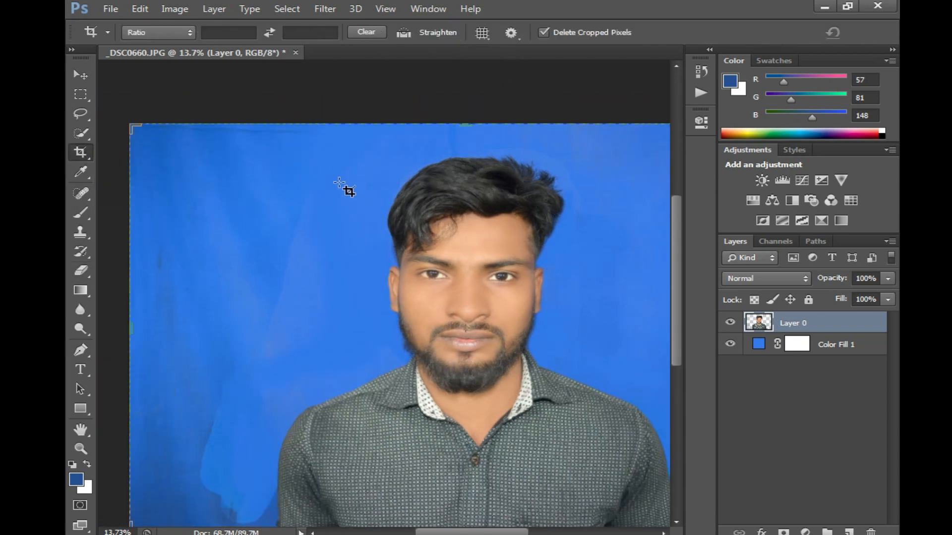
mouse_move(347, 164)
mouse_down()
mouse_move(338, 184)
mouse_move(344, 166)
mouse_up()
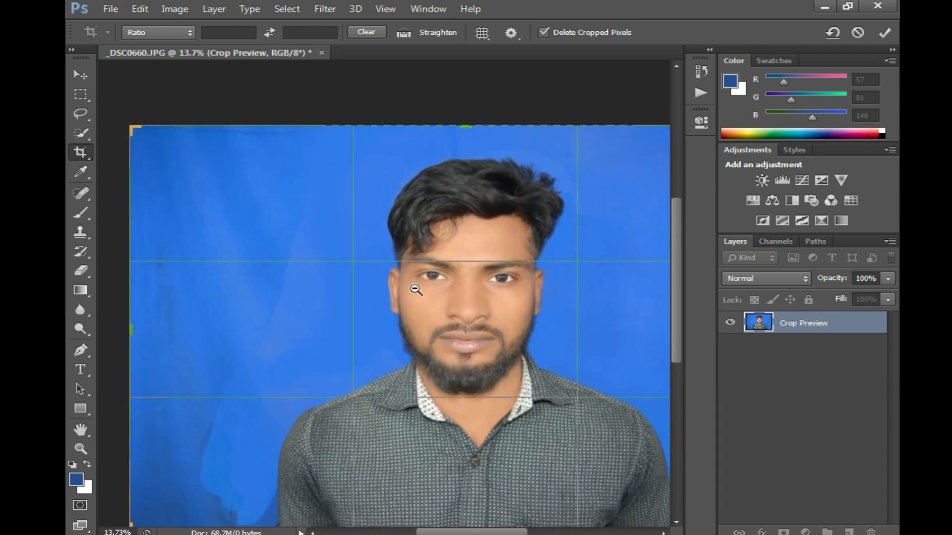
scroll(415, 289, down, 2)
right_click(84, 155)
click(354, 134)
key(Return)
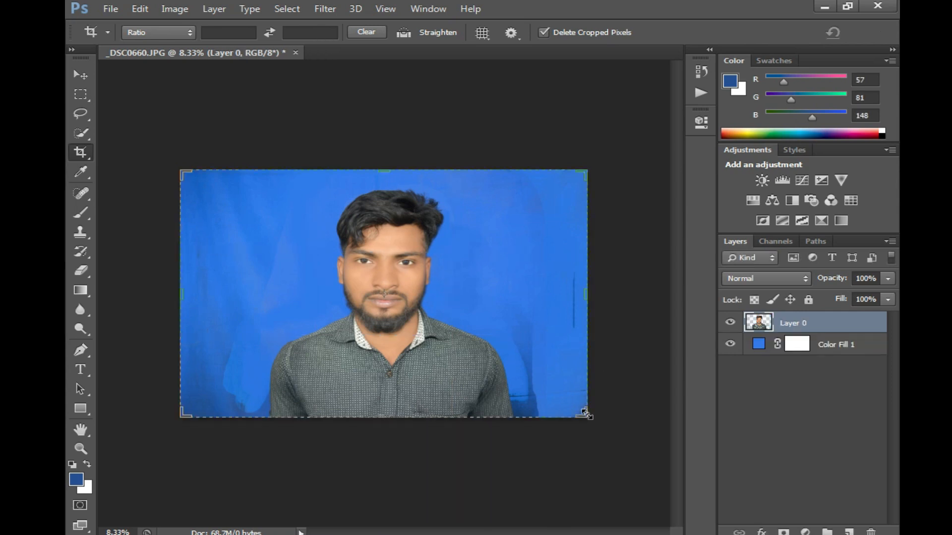
drag(545, 407, 493, 390)
drag(440, 265, 437, 285)
drag(510, 385, 510, 407)
mouse_move(261, 399)
mouse_down()
mouse_move(276, 399)
mouse_move(267, 400)
mouse_up()
double_click(415, 314)
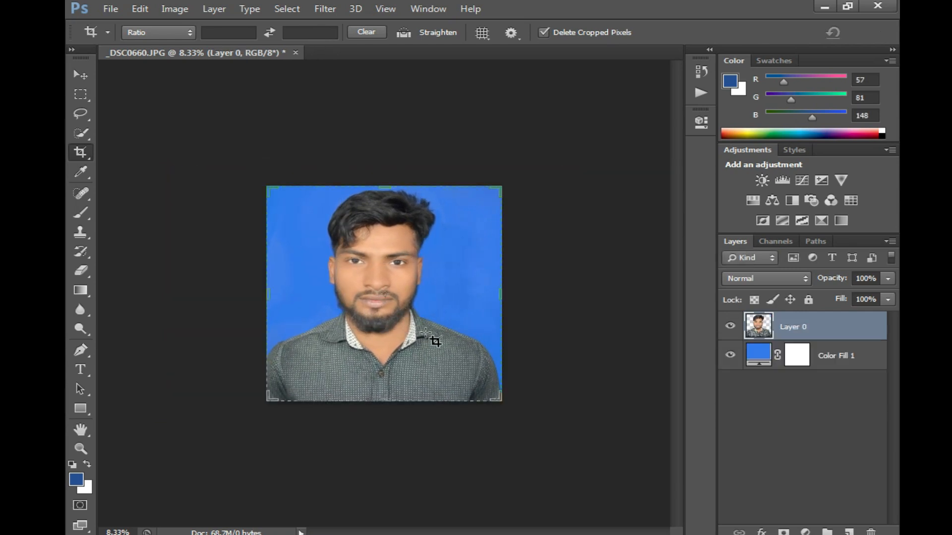
Try to crop the photo to a 1.6 by 2 aspect ratio.
click(221, 32)
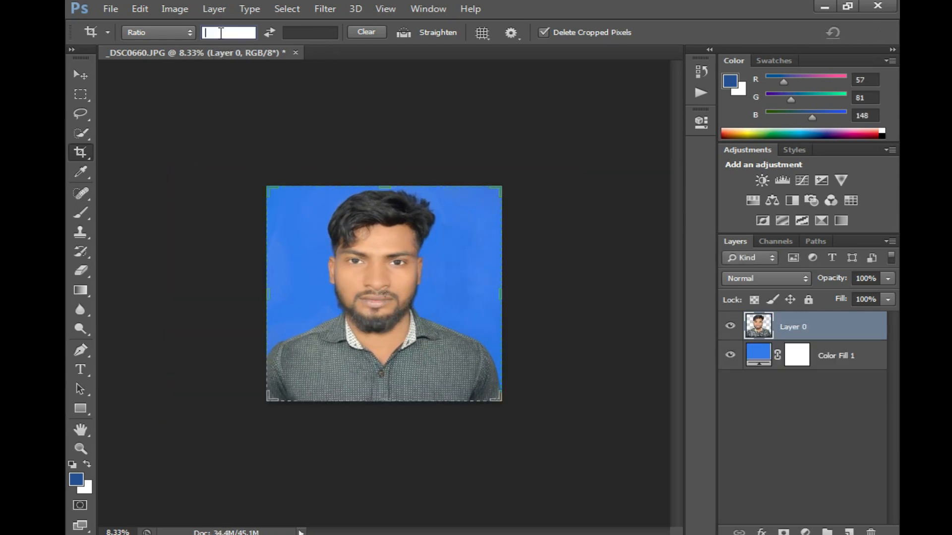
text(1.6)
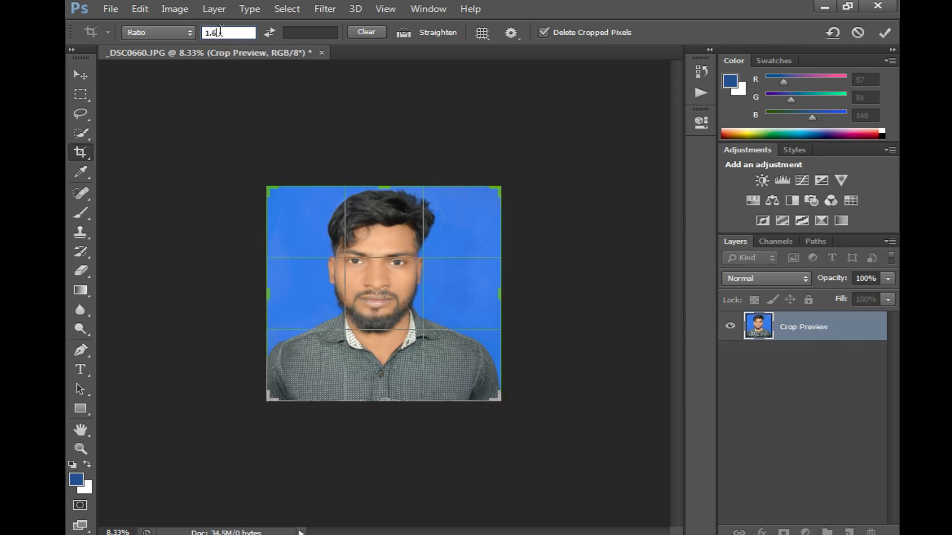
key(Tab)
text(2)
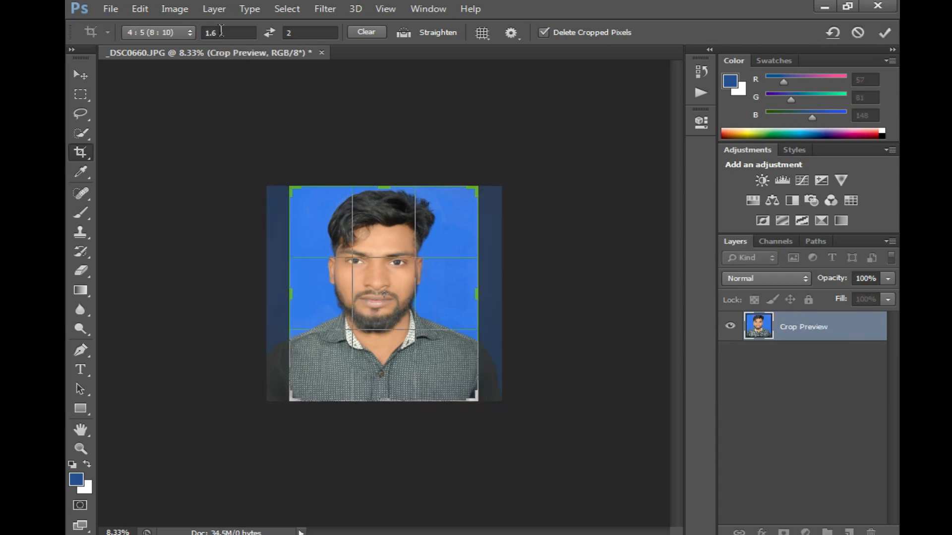
double_click(437, 274)
click(484, 221)
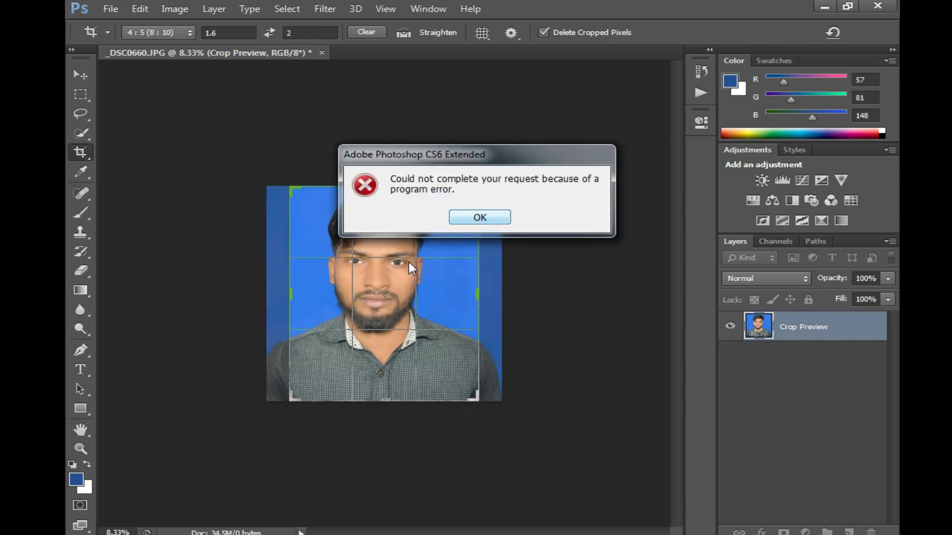
click(461, 219)
click(407, 306)
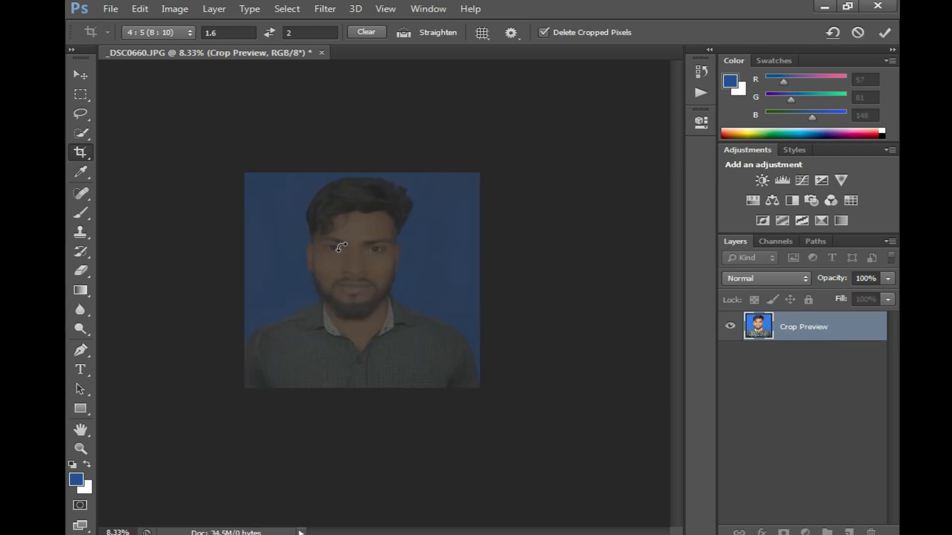
Clear the crop aspect ratio and commit the pending crop.
right_click(341, 246)
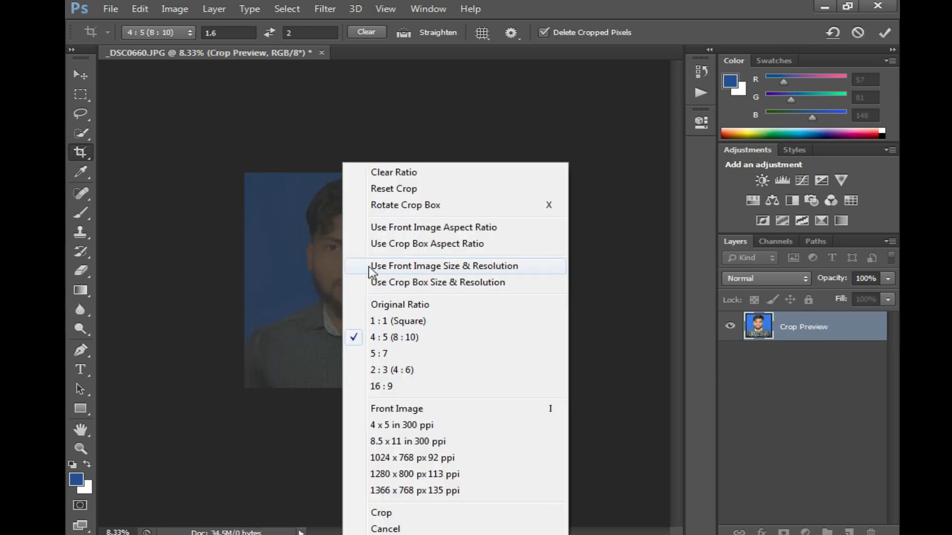
click(446, 173)
right_click(369, 190)
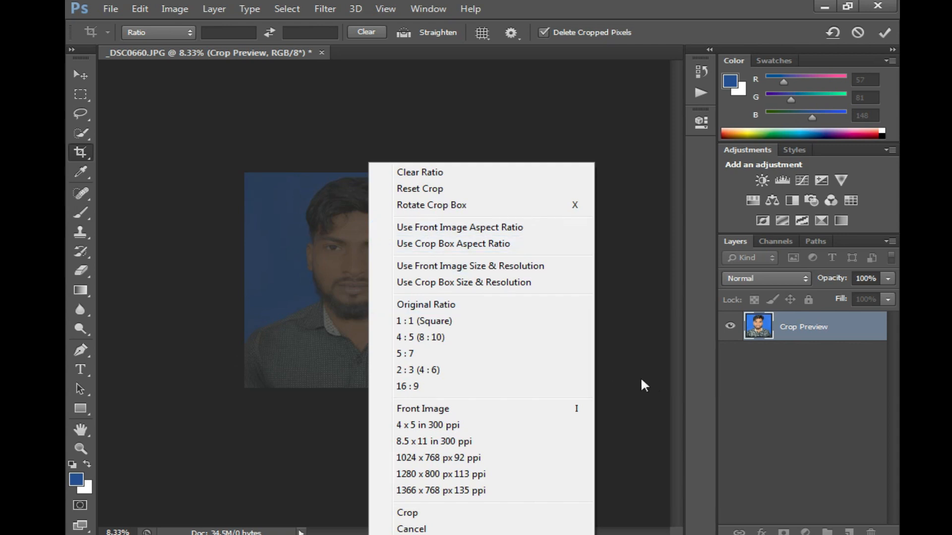
click(454, 513)
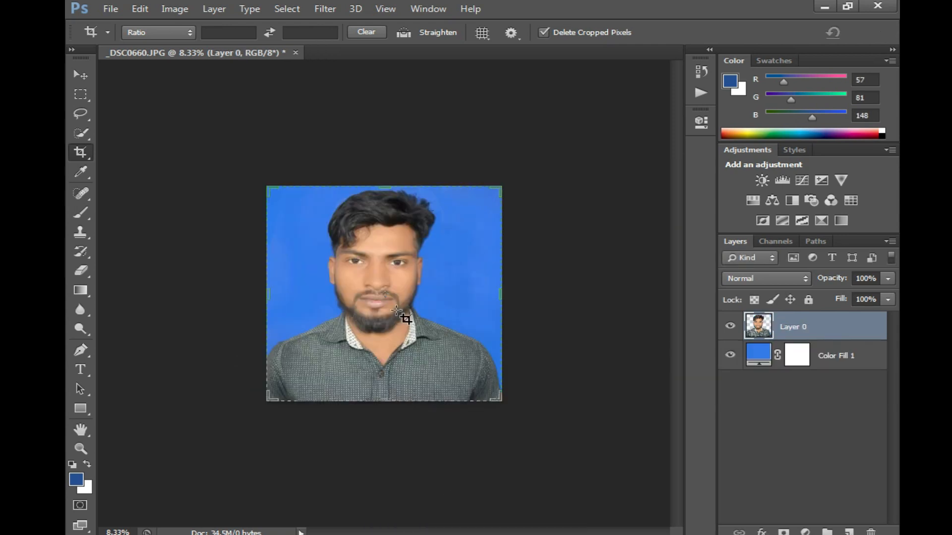
Set the crop aspect ratio to 1.6 by 2 and crop the photo to it.
right_click(81, 152)
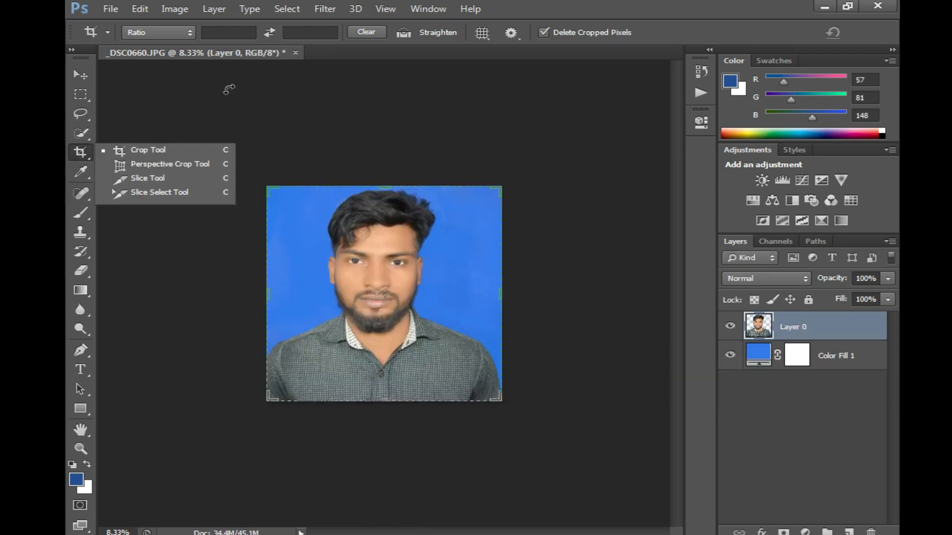
click(233, 32)
text(1.6)
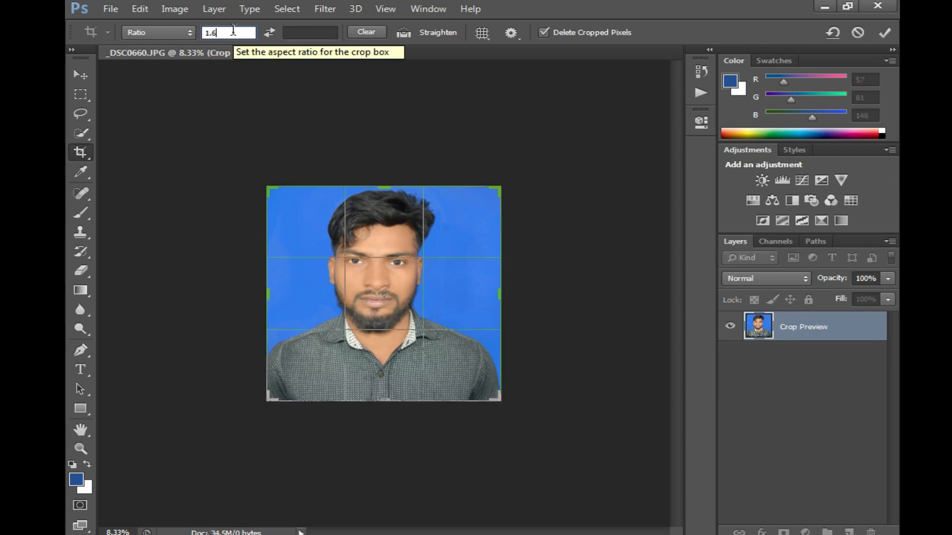
key(Tab)
text(2)
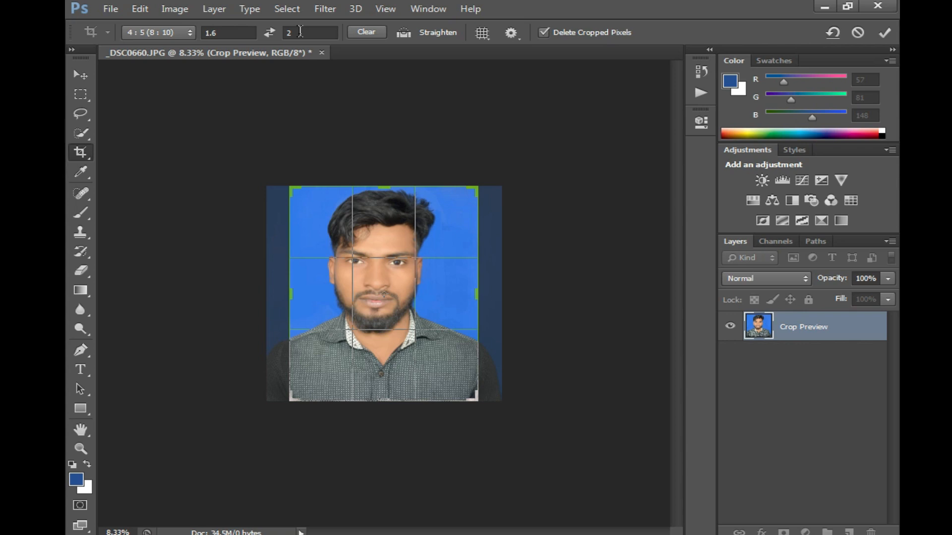
click(300, 33)
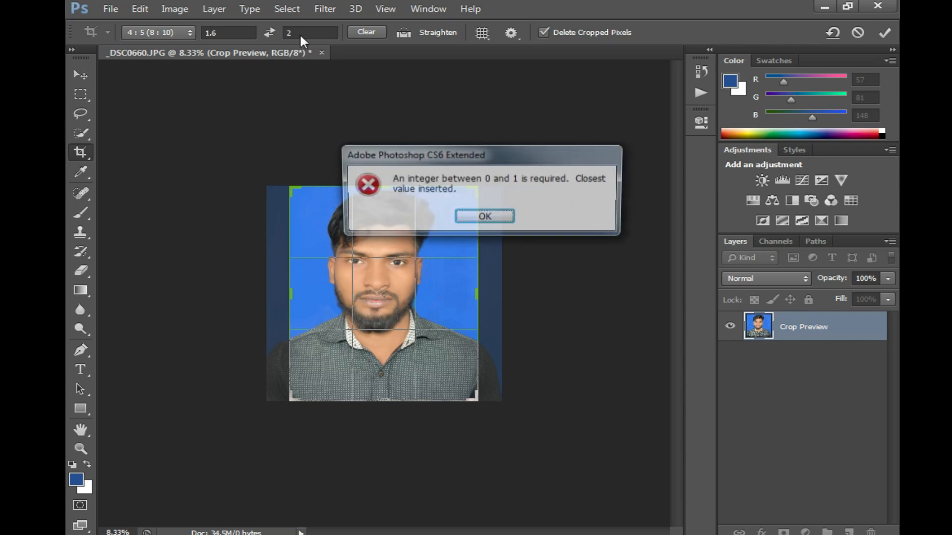
click(487, 221)
click(86, 80)
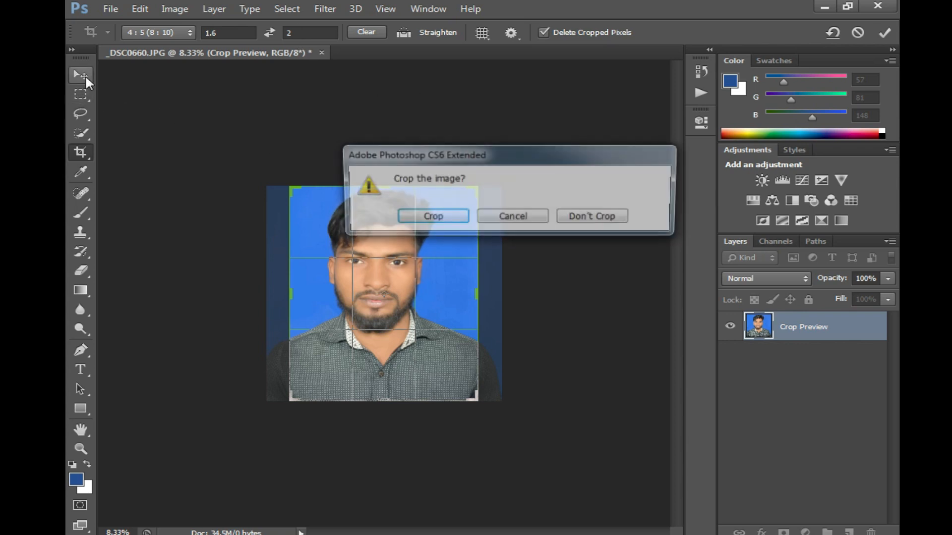
click(430, 218)
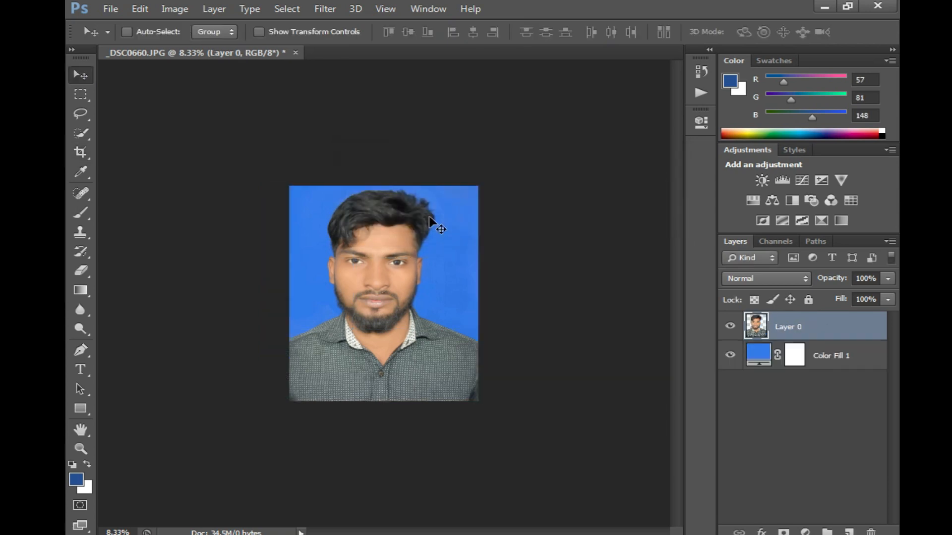
Darken the blacks of Layer 0 with a Selective Color adjustment, setting Black to +26% for the Blacks.
ctrl+click(369, 277)
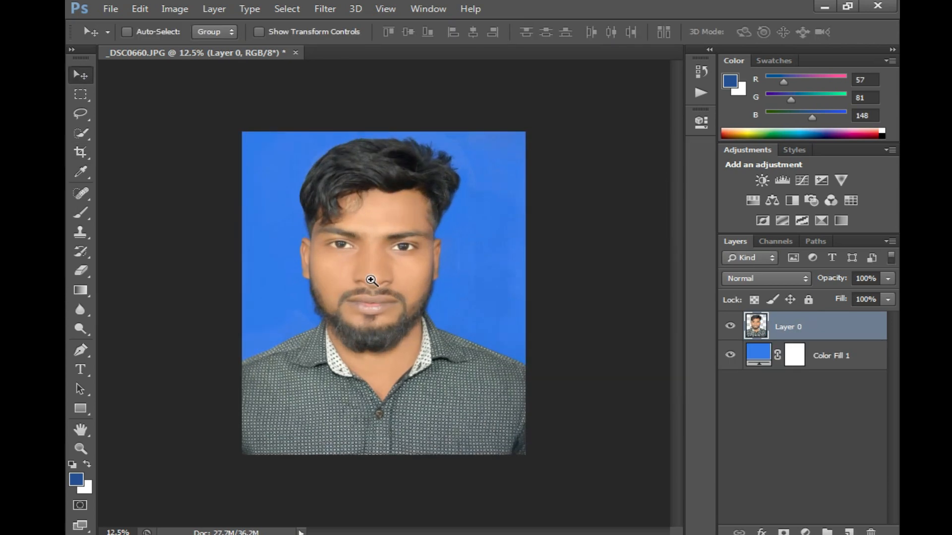
ctrl+click(367, 283)
ctrl+click(375, 276)
ctrl+click(376, 276)
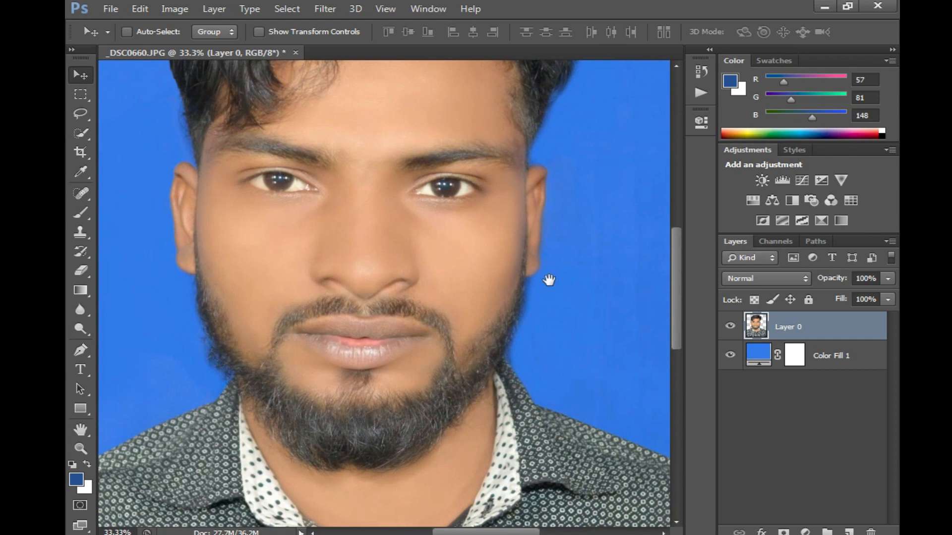
alt+click(401, 312)
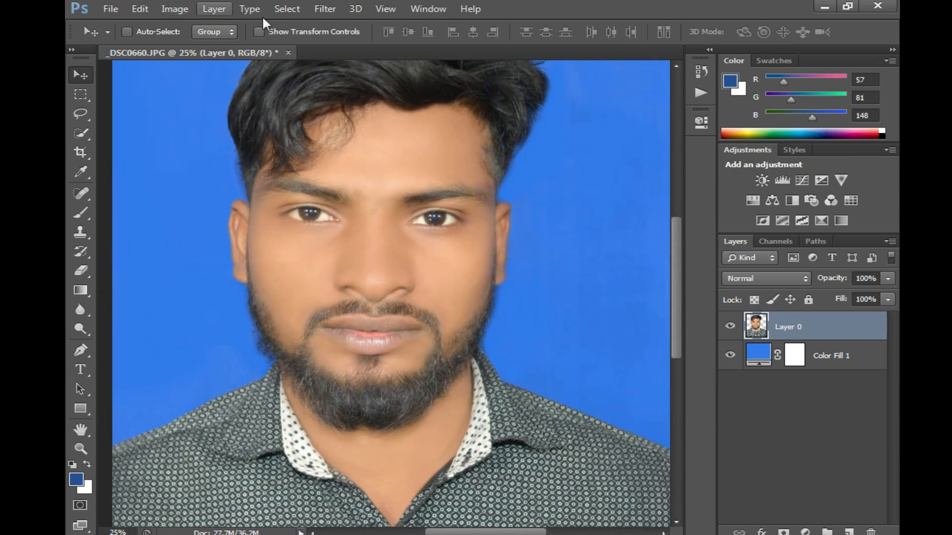
click(287, 8)
mouse_move(166, 12)
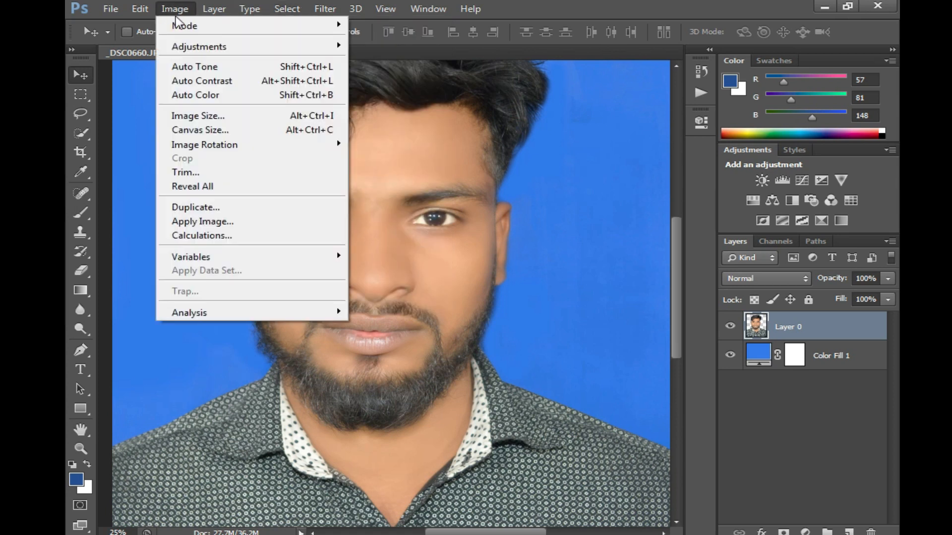
mouse_move(212, 47)
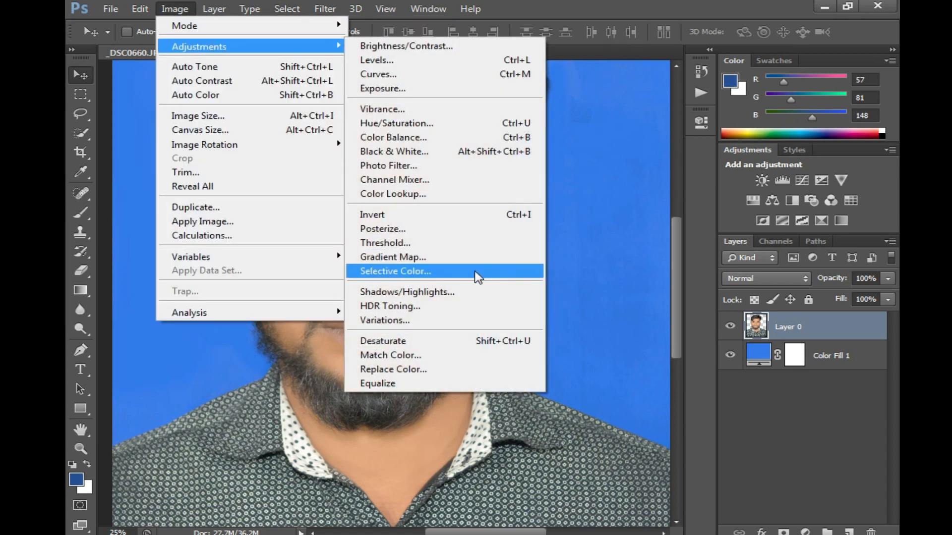
click(477, 277)
drag(514, 110, 625, 170)
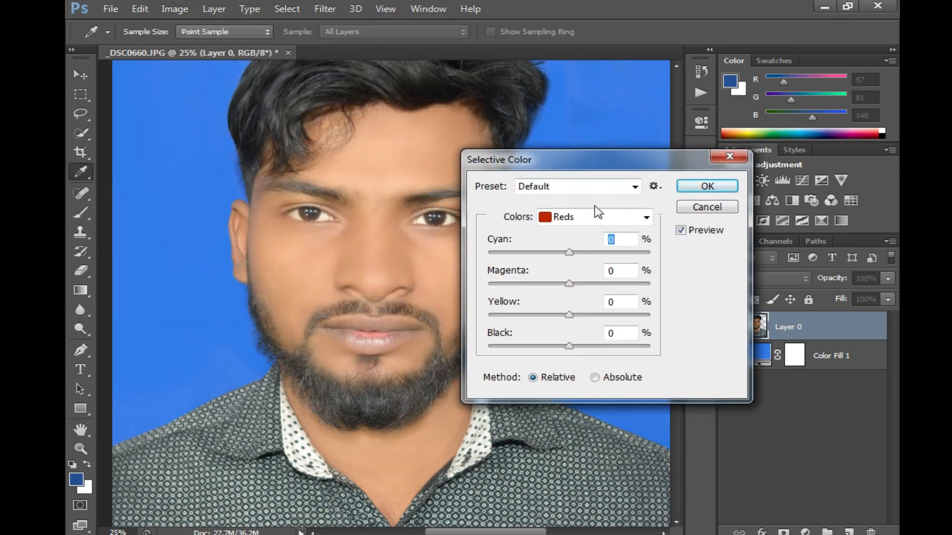
click(610, 191)
click(611, 187)
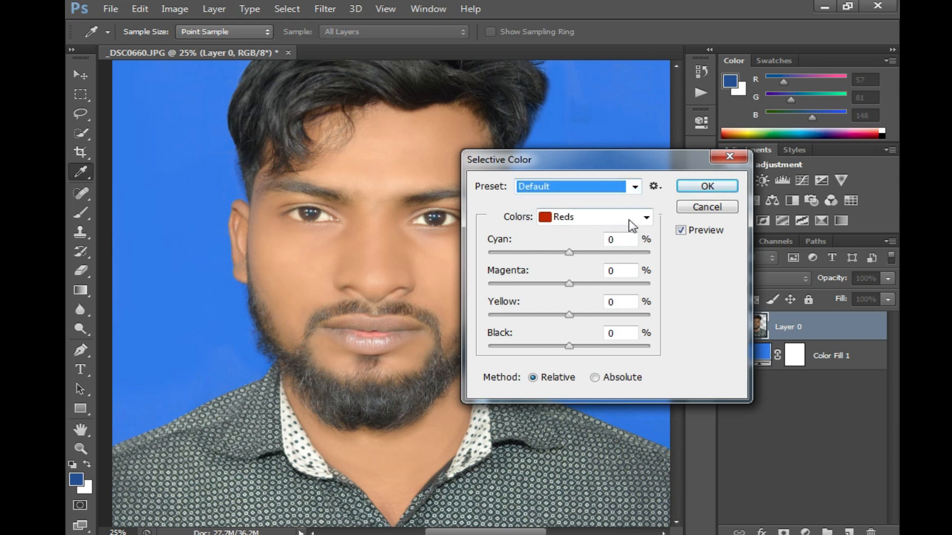
click(629, 218)
click(596, 348)
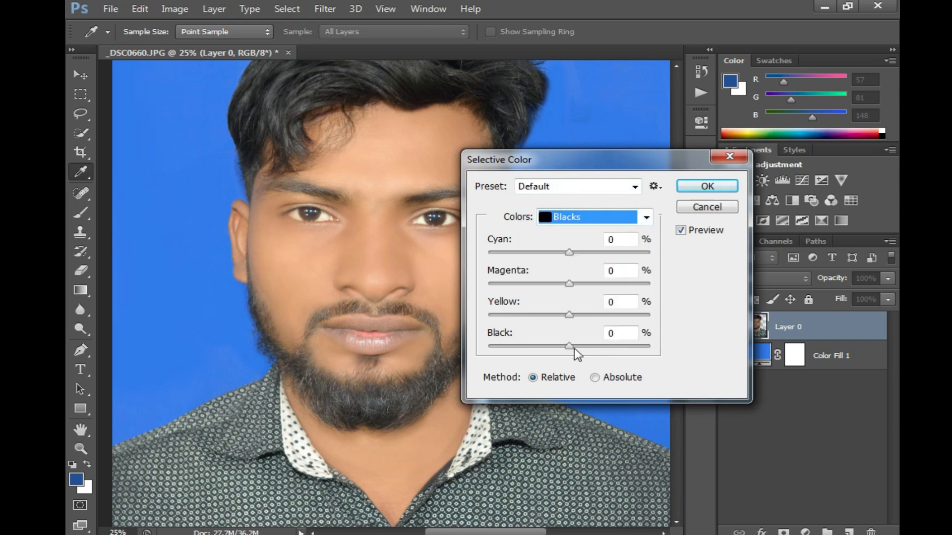
drag(570, 347, 596, 347)
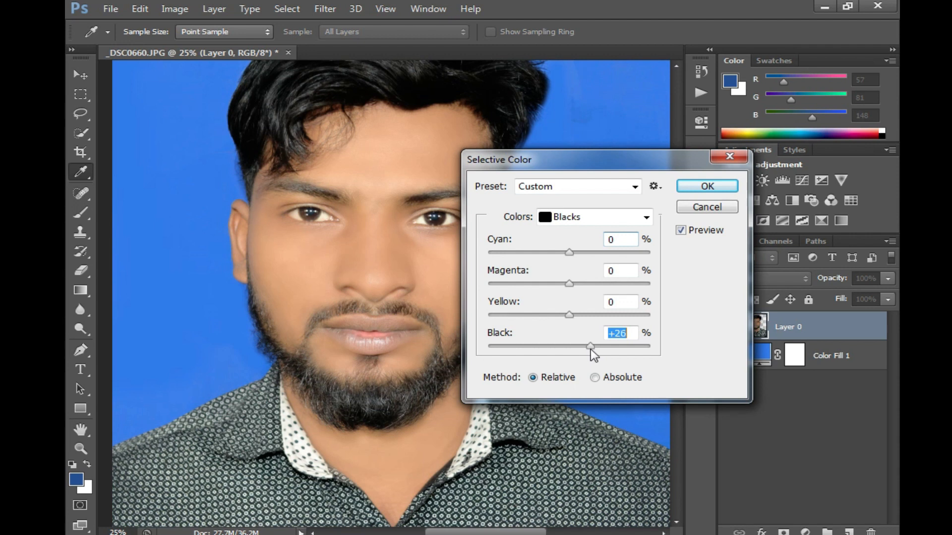
click(721, 188)
Merge Layer 0 with the blue Color Fill 1 layer beneath it.
alt+click(411, 282)
alt+click(418, 282)
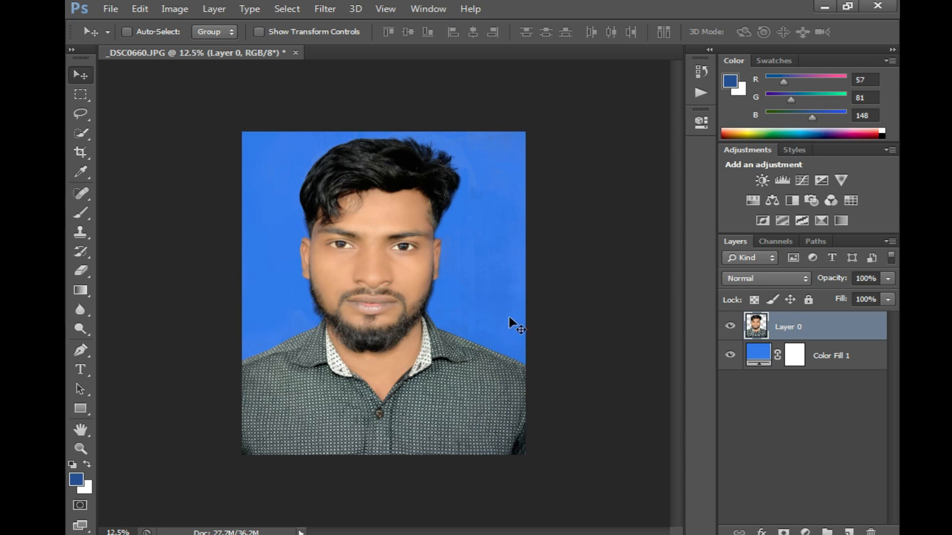
key(z)
key(ctrl+e)
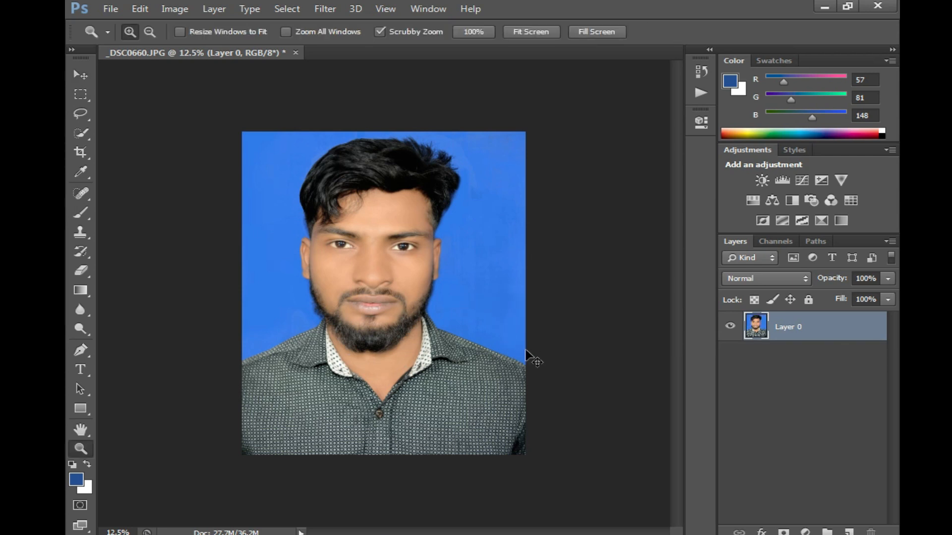
Save the portrait to the Desktop as tytyrt.jpg in JPEG format at quality 12, and minimize the program to show the desktop.
key(ctrl+shift+s)
text(tytyrt)
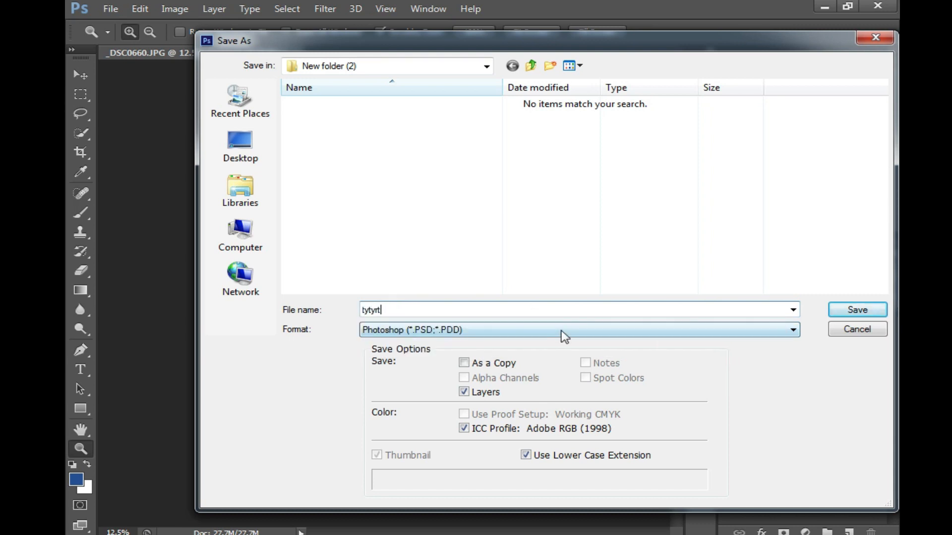
click(560, 330)
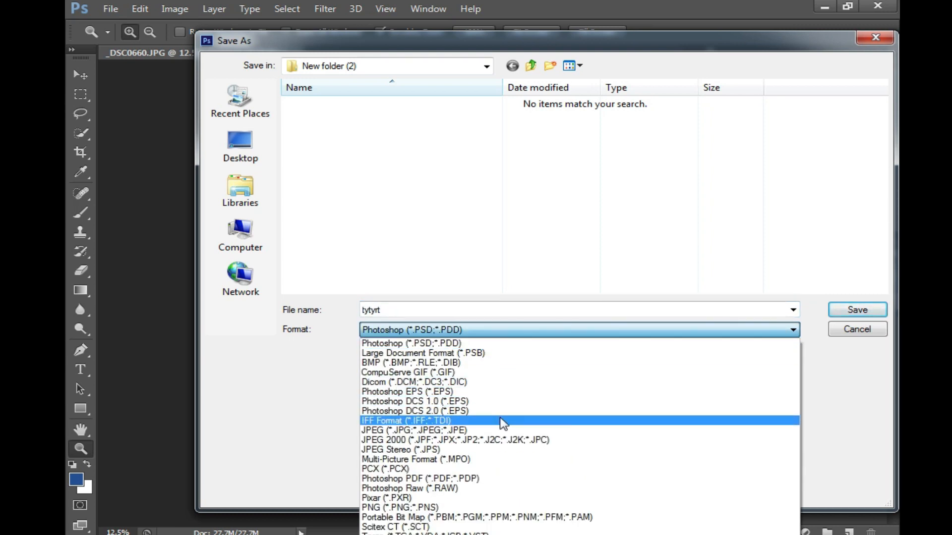
click(498, 434)
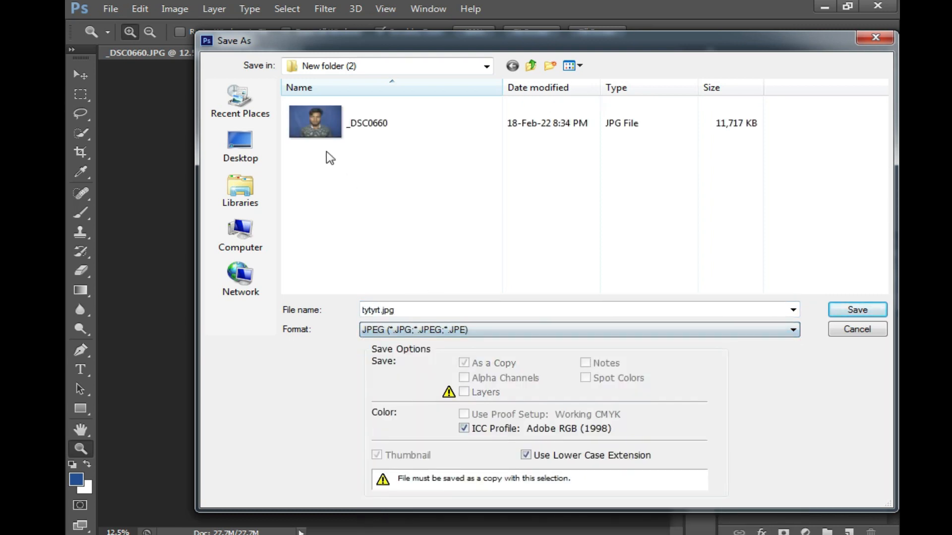
click(233, 152)
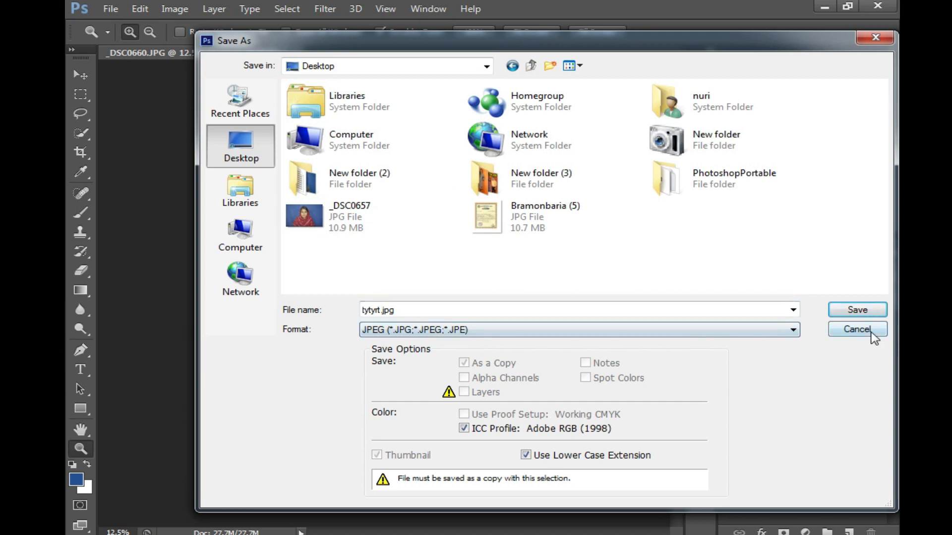
click(859, 312)
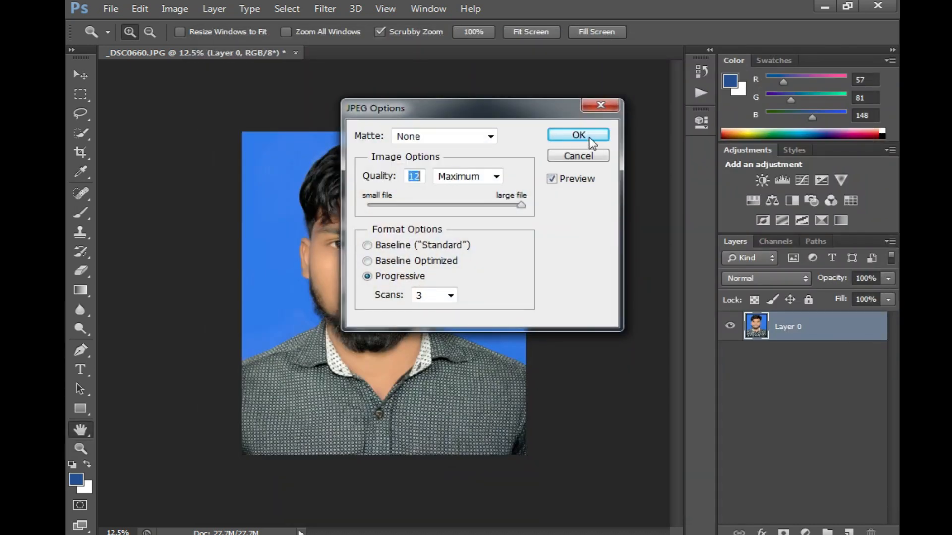
click(591, 138)
click(824, 7)
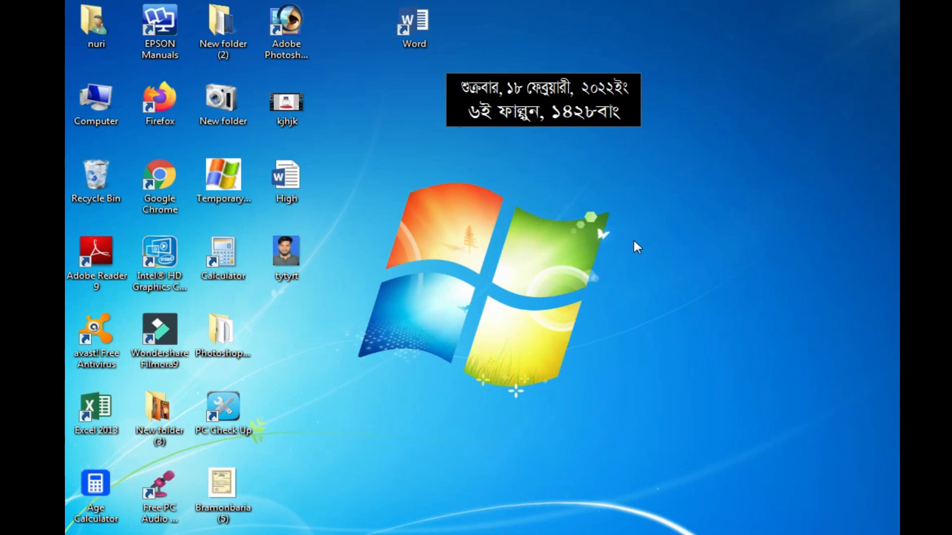